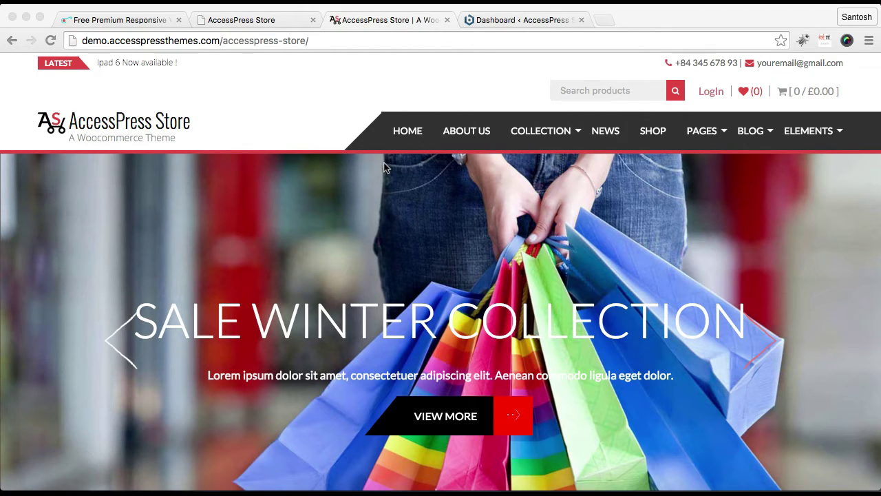
Step: Look over the AccessPress Store demo home page, and open the theme customizer from the local WordPress dashboard
{"action": "scroll", "coordinate": [384, 165], "scroll_direction": "down", "scroll_amount": 10}
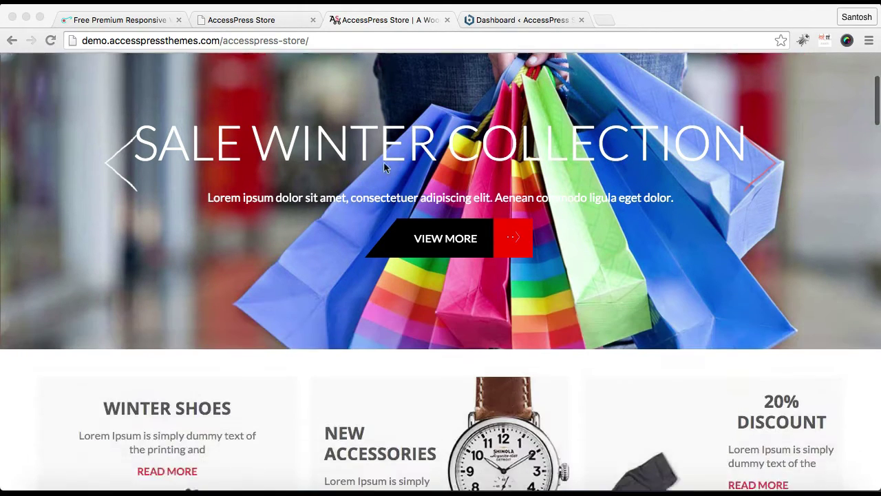
{"action": "scroll", "coordinate": [384, 165], "scroll_direction": "up", "scroll_amount": 10}
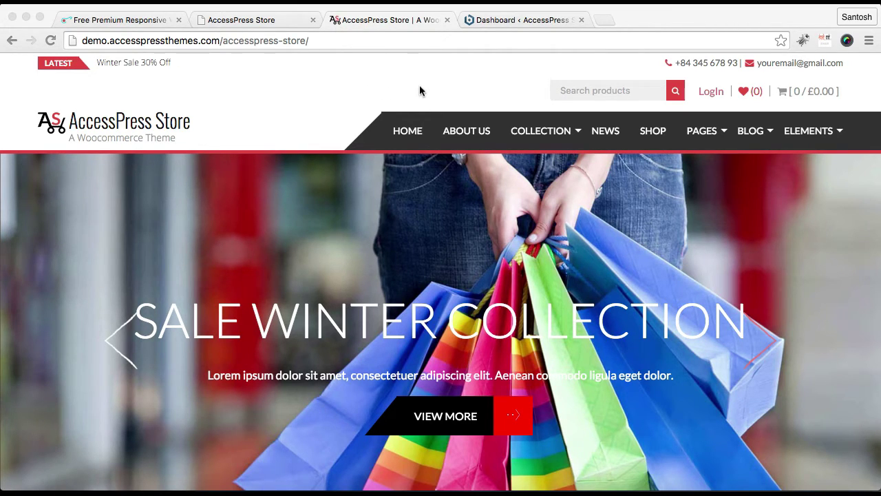
{"action": "left_click", "coordinate": [498, 20]}
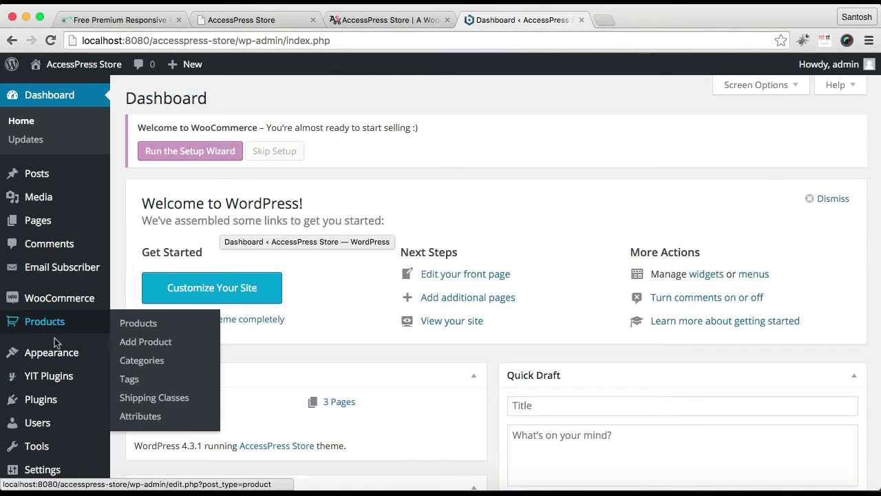
{"action": "mouse_move", "coordinate": [62, 362]}
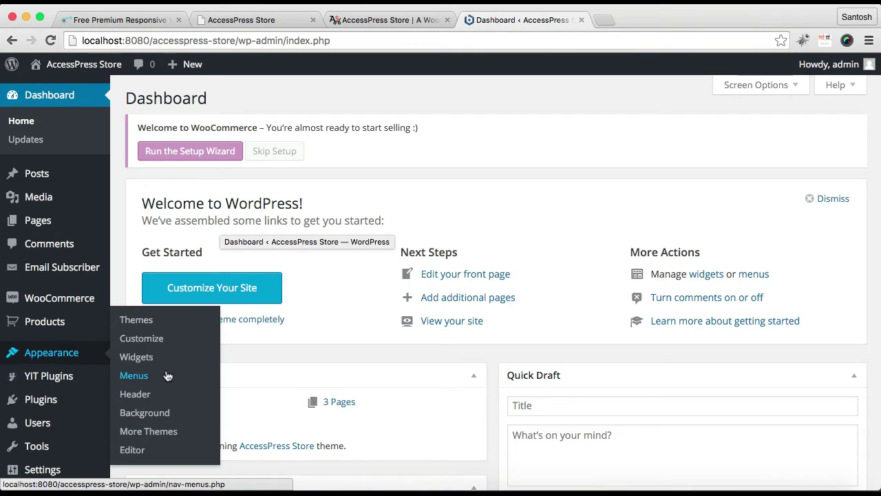
{"action": "left_click", "coordinate": [147, 342]}
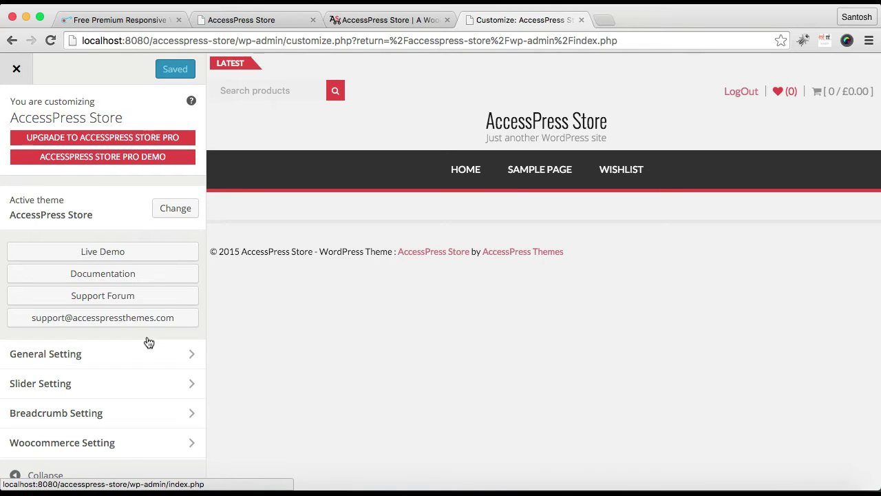
Step: Look through the customizer's sections and open Ticker Setting within General Setting
{"action": "scroll", "coordinate": [131, 360], "scroll_direction": "down", "scroll_amount": 3}
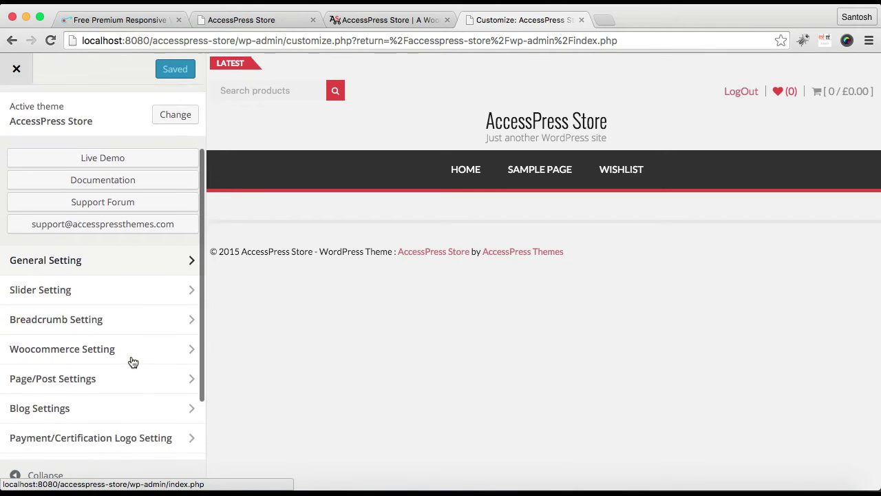
{"action": "scroll", "coordinate": [133, 362], "scroll_direction": "down", "scroll_amount": 3}
{"action": "scroll", "coordinate": [133, 363], "scroll_direction": "up", "scroll_amount": 1}
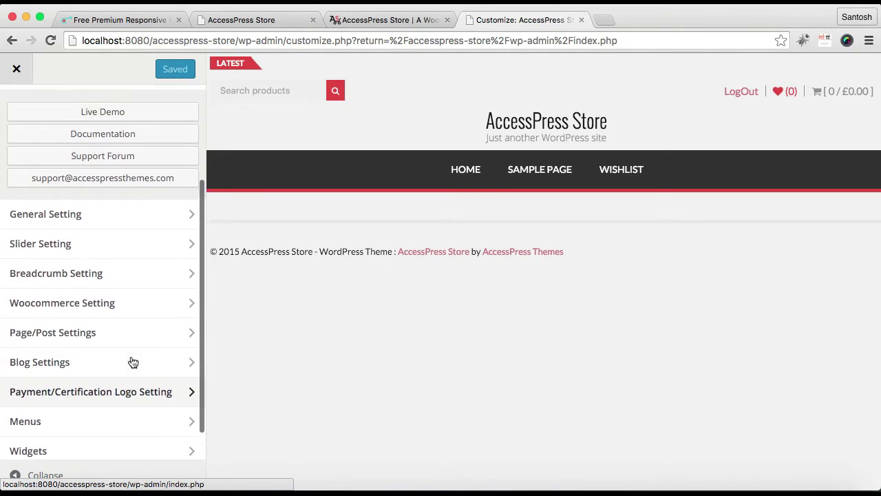
{"action": "scroll", "coordinate": [133, 363], "scroll_direction": "up", "scroll_amount": 4}
{"action": "scroll", "coordinate": [133, 363], "scroll_direction": "down", "scroll_amount": 2}
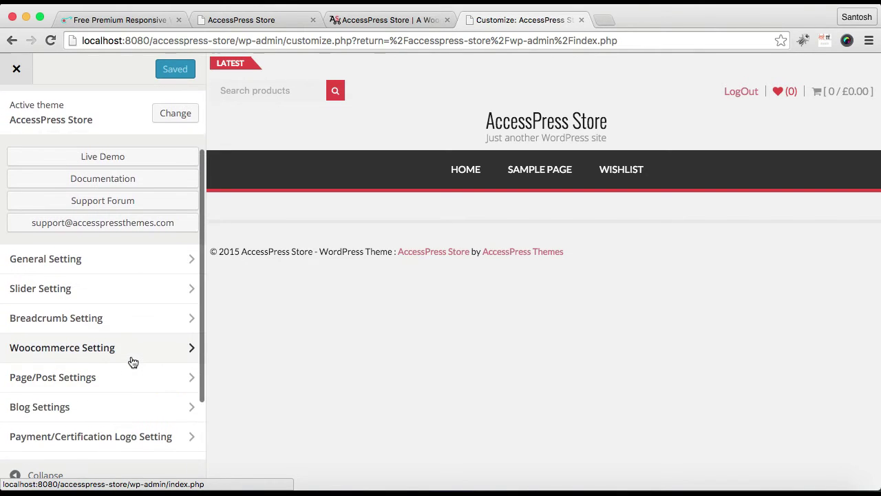
{"action": "left_click", "coordinate": [108, 267]}
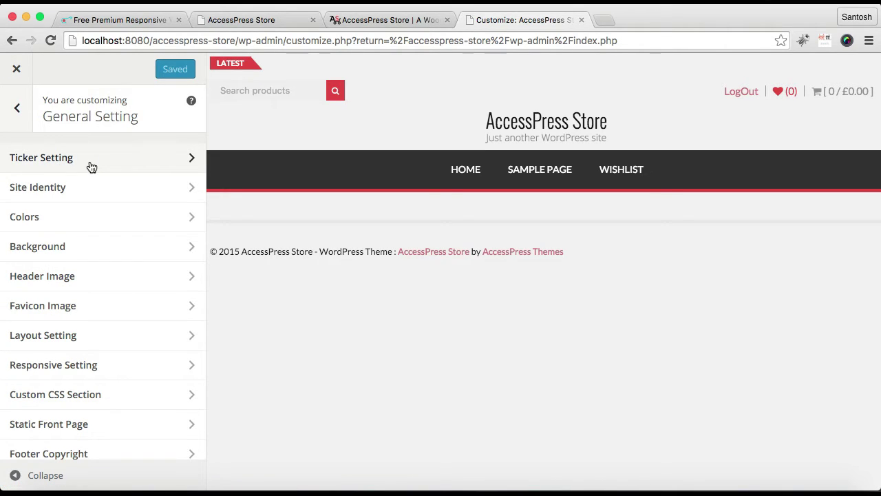
{"action": "left_click", "coordinate": [49, 163]}
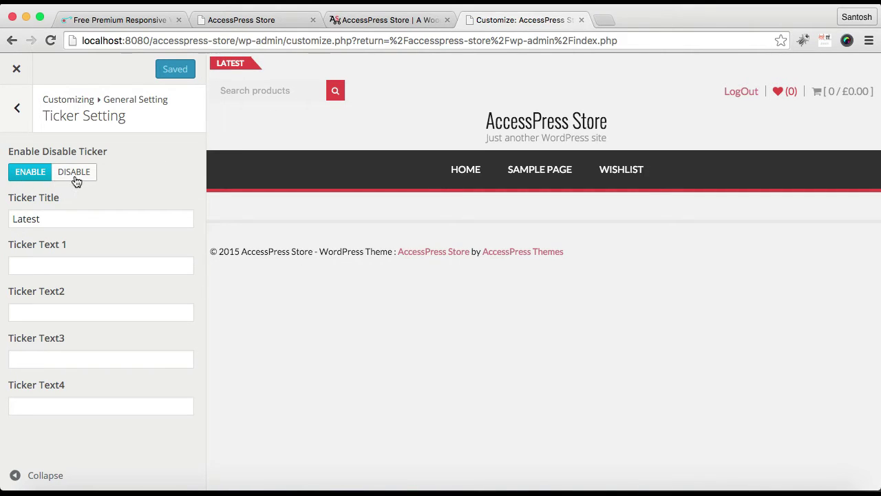
Step: Keep the ticker title "Latest" and set Ticker Text 1 to "Ticker Text 1"
{"action": "left_click", "coordinate": [50, 219]}
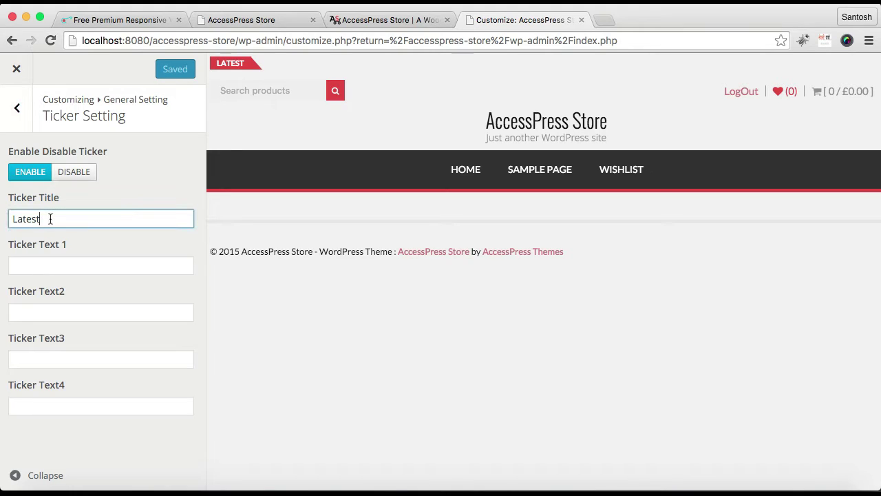
{"action": "left_click_drag", "start_coordinate": [50, 219], "coordinate": [3, 219]}
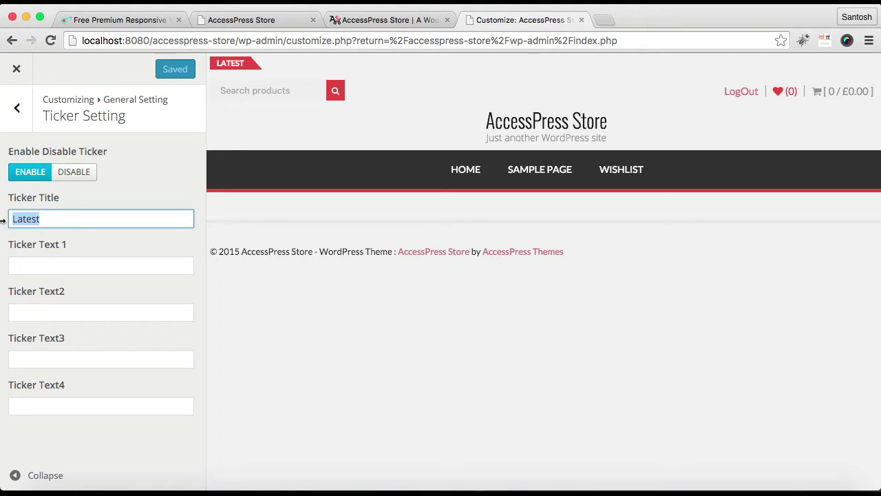
{"action": "left_click", "coordinate": [48, 267]}
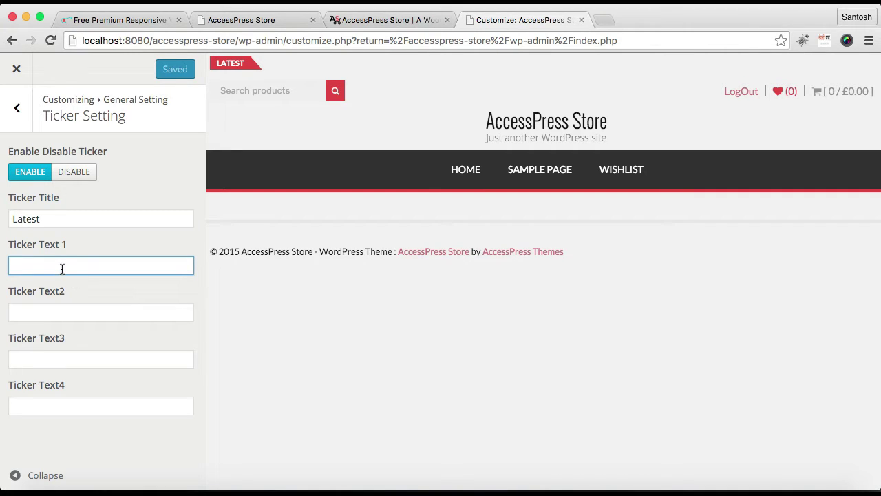
{"action": "type", "text": "Ticker"}
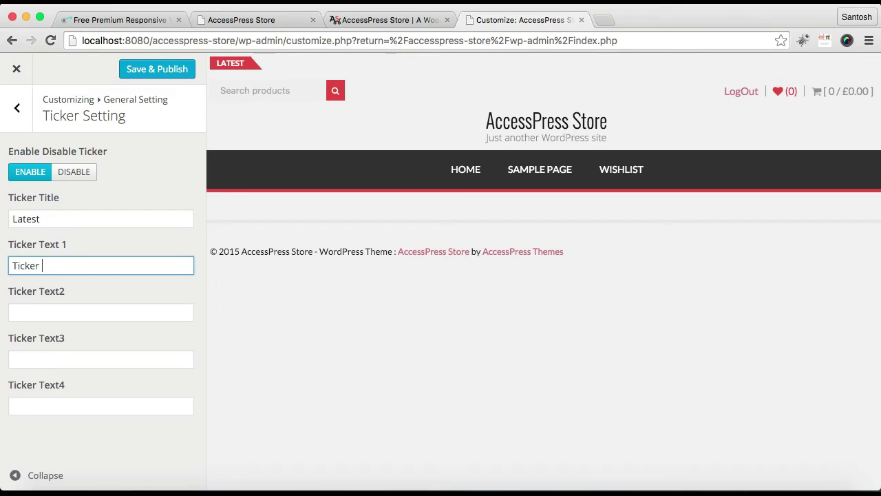
{"action": "type", "text": " Text 1"}
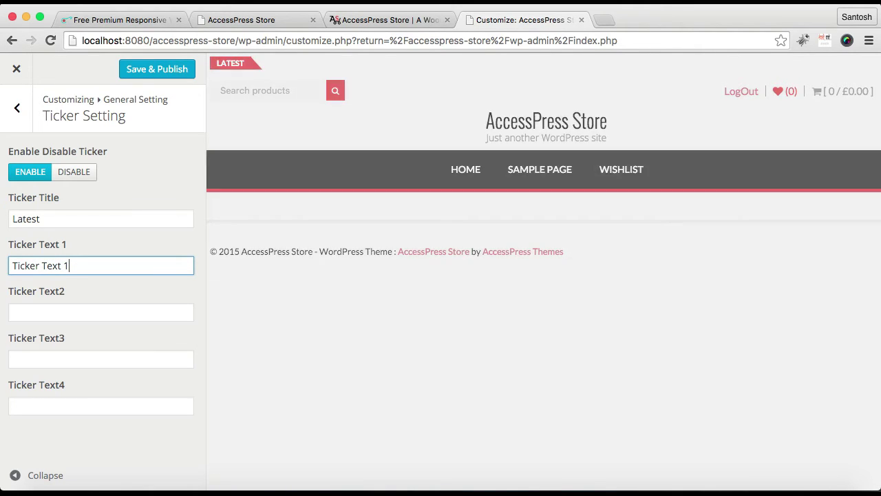
Step: Set the second ticker text to "Text 2"
{"action": "left_click", "coordinate": [89, 312]}
{"action": "type", "text": "Tes"}
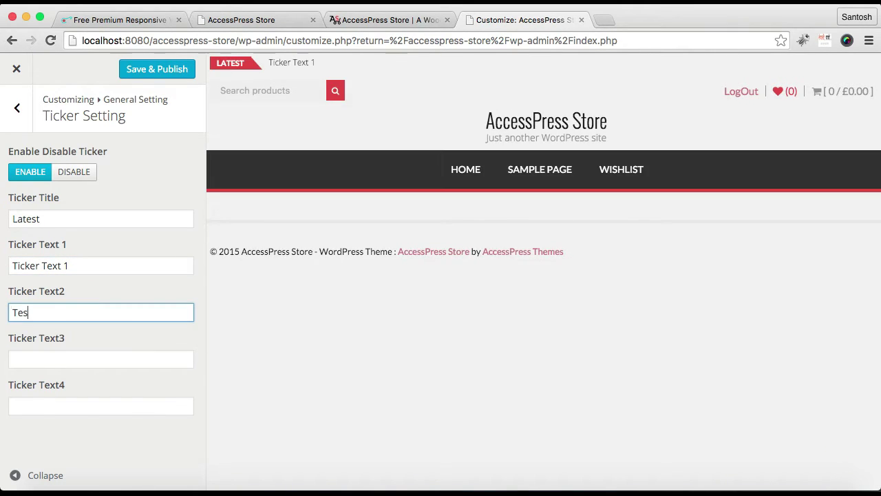
{"action": "key", "text": "BackSpace"}
{"action": "type", "text": "xt 2"}
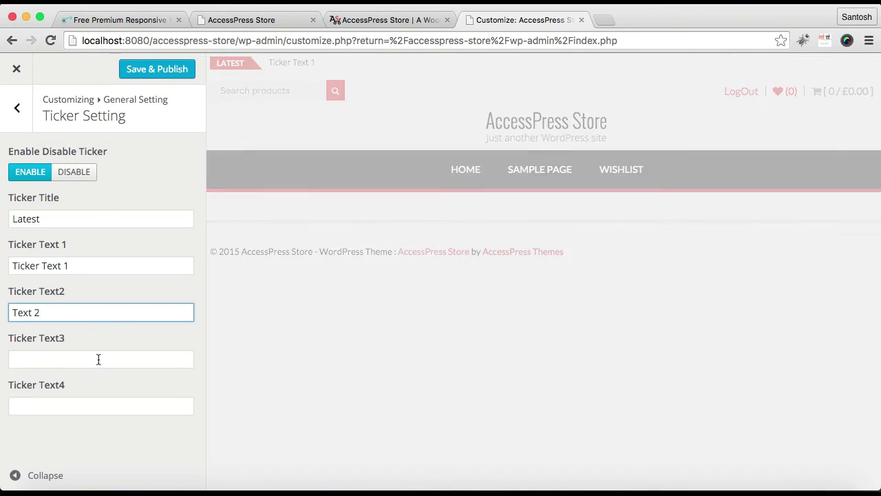
Step: Set the third ticker text to "text 3"
{"action": "left_click", "coordinate": [100, 359]}
{"action": "type", "text": "tet"}
{"action": "key", "text": "BackSpace"}
{"action": "key", "text": "BackSpace"}
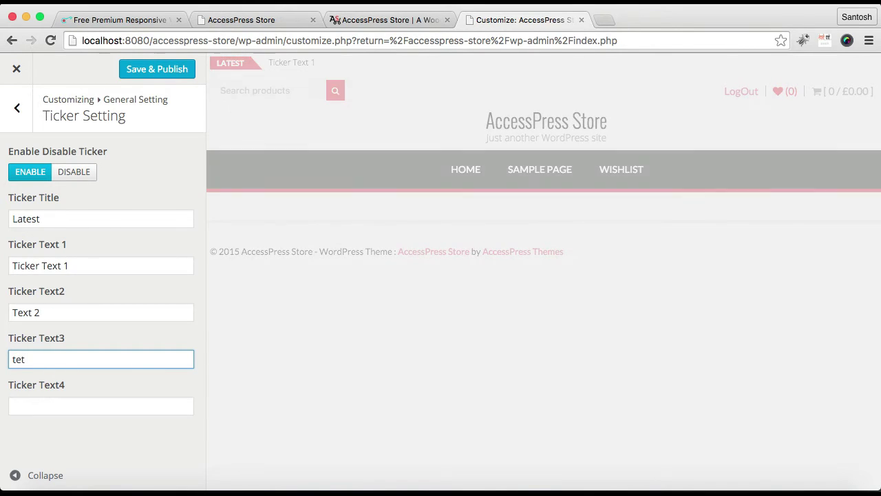
{"action": "type", "text": "xt"}
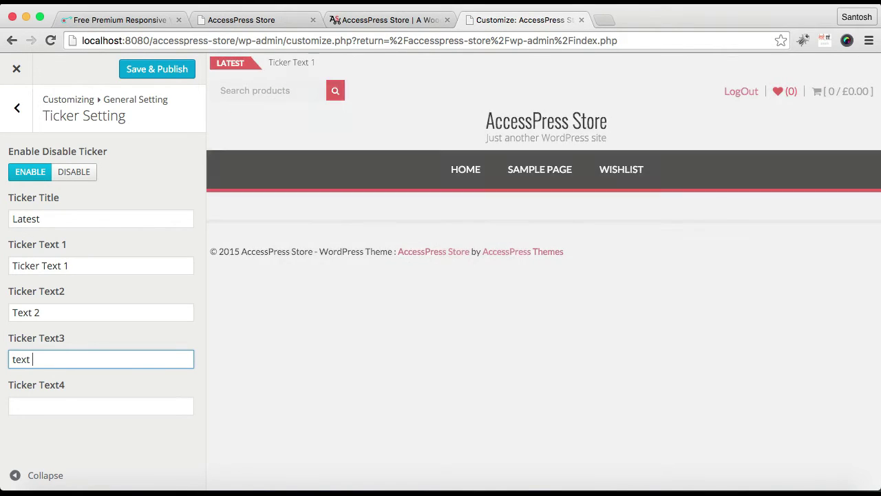
{"action": "type", "text": " 3"}
Step: Set the fourth ticker text to "Text 4" and publish the ticker settings
{"action": "left_click", "coordinate": [89, 407]}
{"action": "type", "text": "T"}
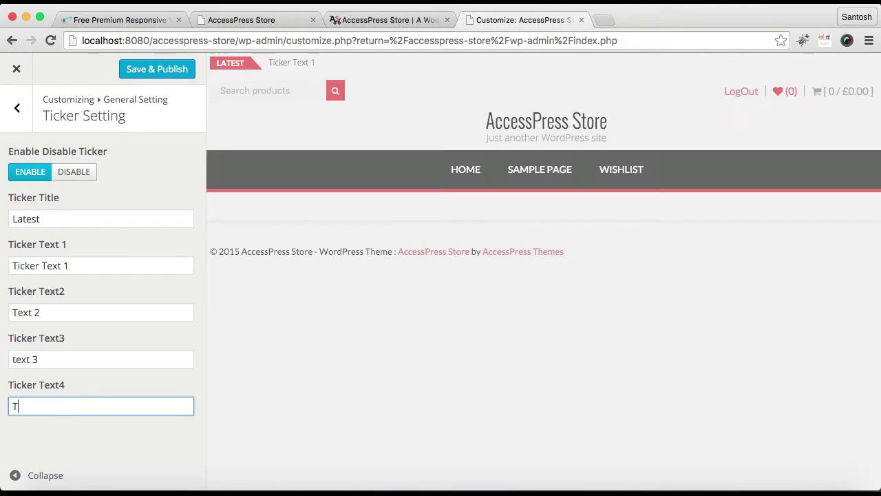
{"action": "type", "text": "ext 4"}
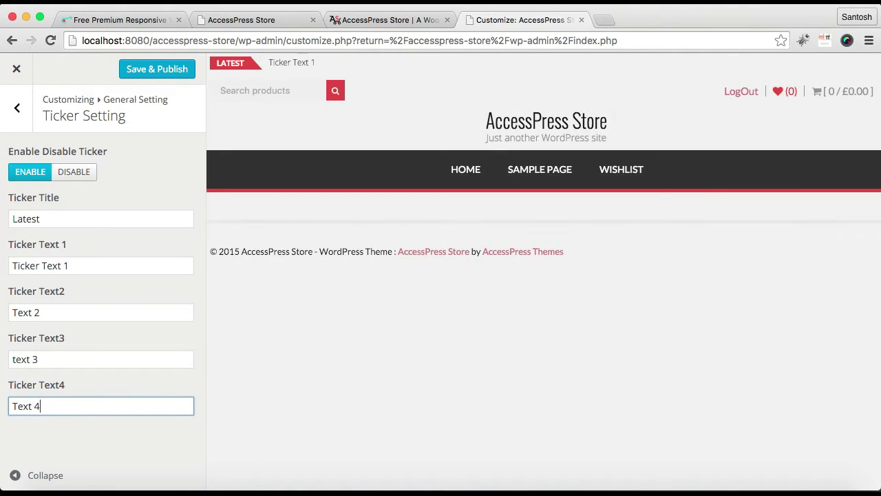
{"action": "left_click", "coordinate": [158, 71]}
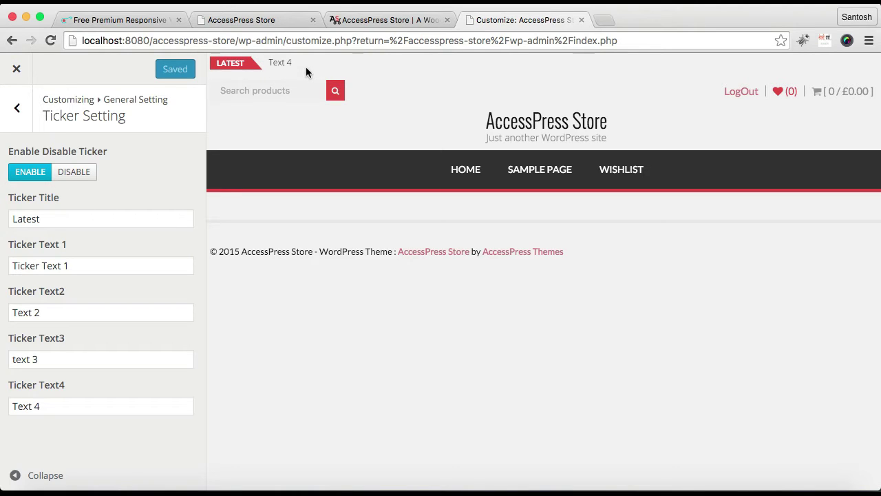
Step: Open the Site Identity settings under General Setting and review the site title and tagline
{"action": "left_click", "coordinate": [17, 110]}
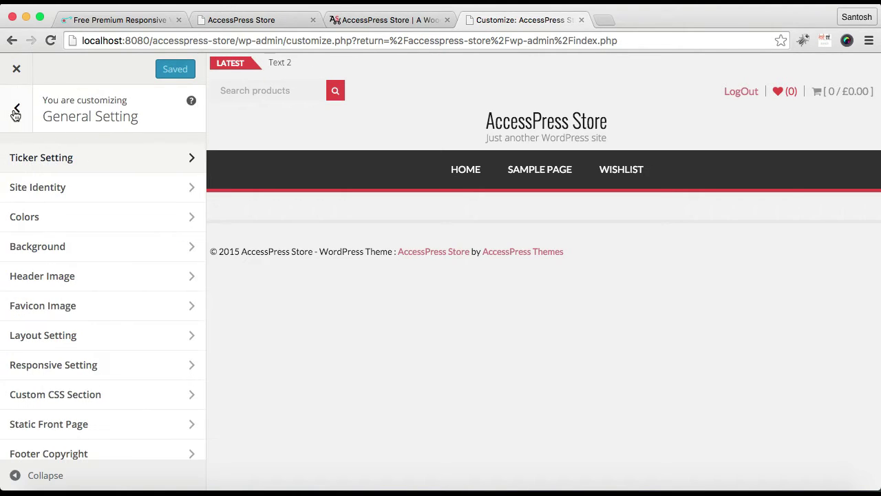
{"action": "left_click", "coordinate": [133, 195]}
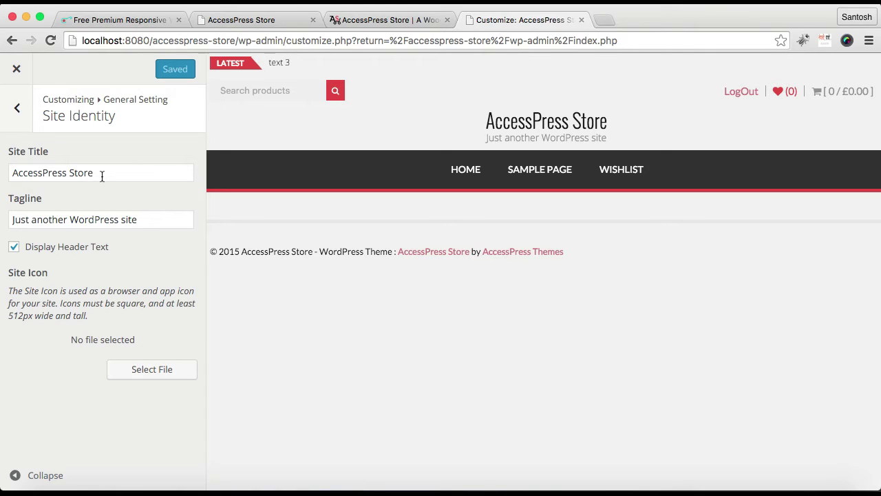
{"action": "left_click_drag", "start_coordinate": [112, 174], "coordinate": [7, 173]}
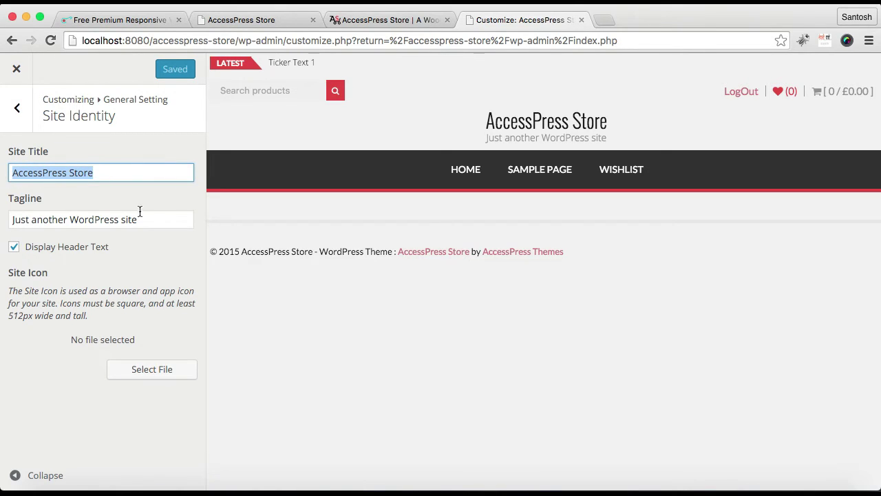
{"action": "left_click_drag", "start_coordinate": [150, 219], "coordinate": [4, 218]}
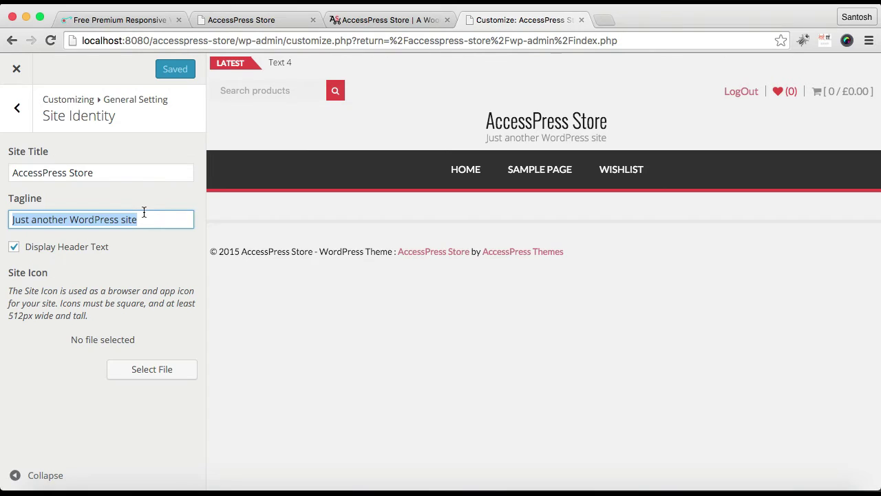
{"action": "left_click", "coordinate": [147, 236]}
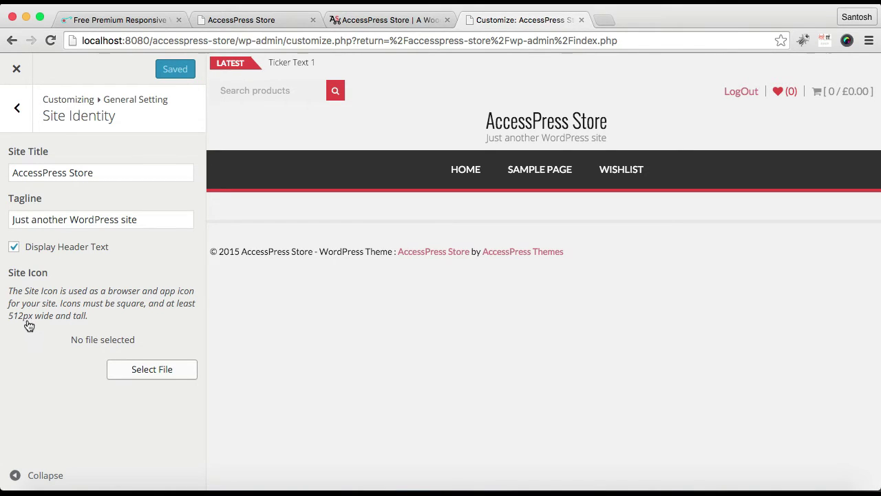
Step: Start uploading a new file for the site icon and browse the Store Image folder for a suitable image
{"action": "left_click", "coordinate": [157, 373]}
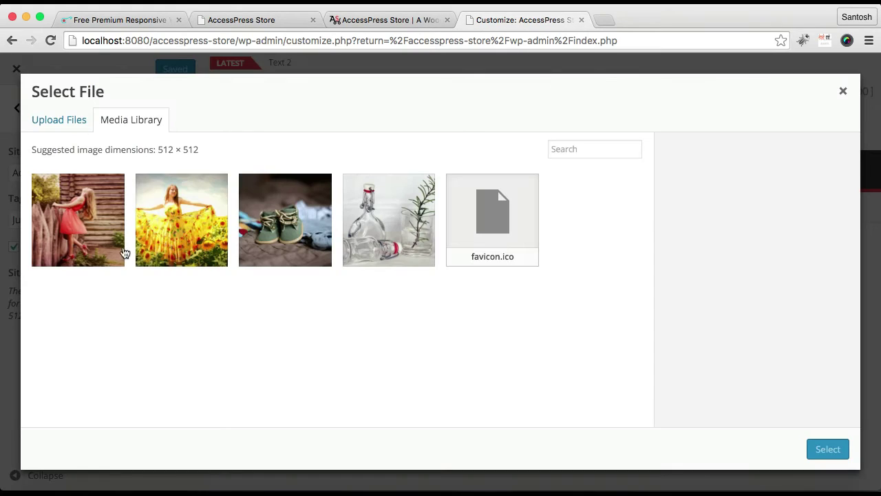
{"action": "left_click", "coordinate": [62, 122]}
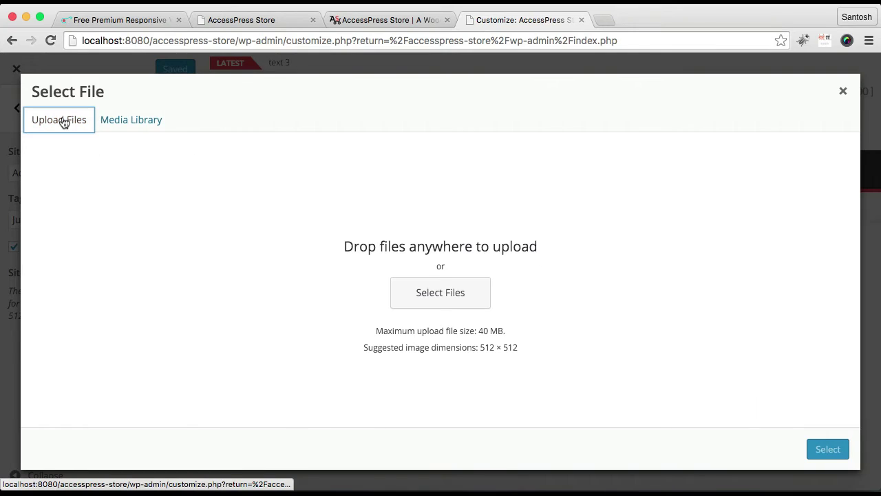
{"action": "left_click", "coordinate": [438, 298]}
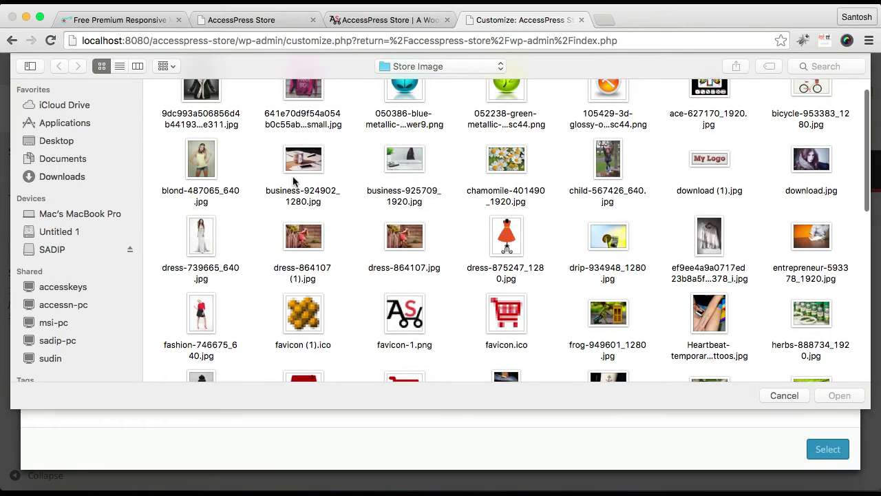
{"action": "scroll", "coordinate": [330, 207], "scroll_direction": "up", "scroll_amount": 2}
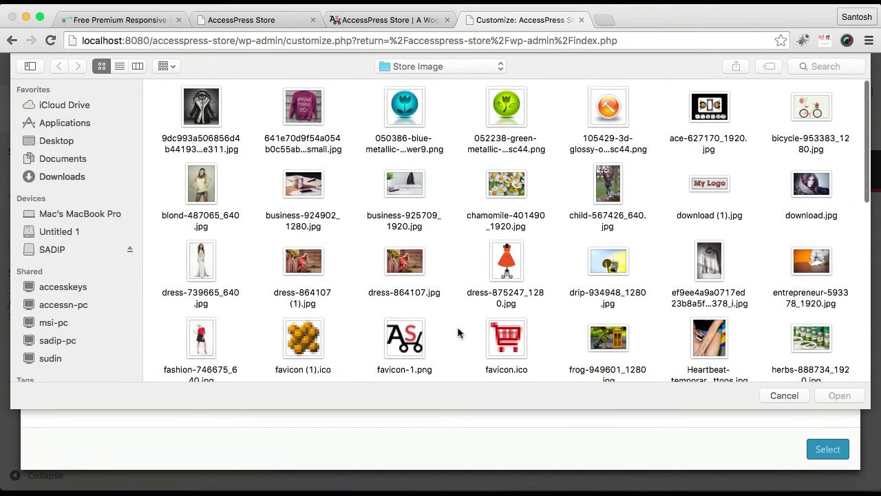
{"action": "scroll", "coordinate": [457, 332], "scroll_direction": "down", "scroll_amount": 2}
{"action": "scroll", "coordinate": [457, 332], "scroll_direction": "up", "scroll_amount": 2}
{"action": "scroll", "coordinate": [457, 332], "scroll_direction": "down", "scroll_amount": 2}
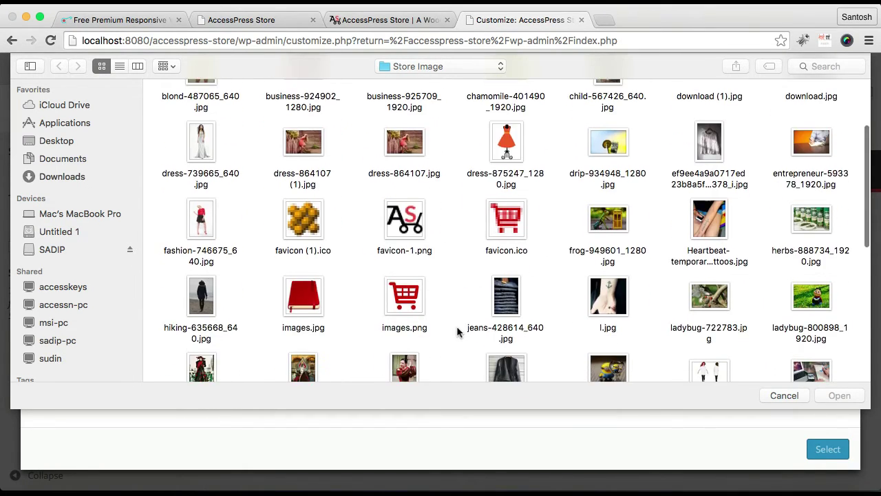
{"action": "scroll", "coordinate": [457, 332], "scroll_direction": "up", "scroll_amount": 2}
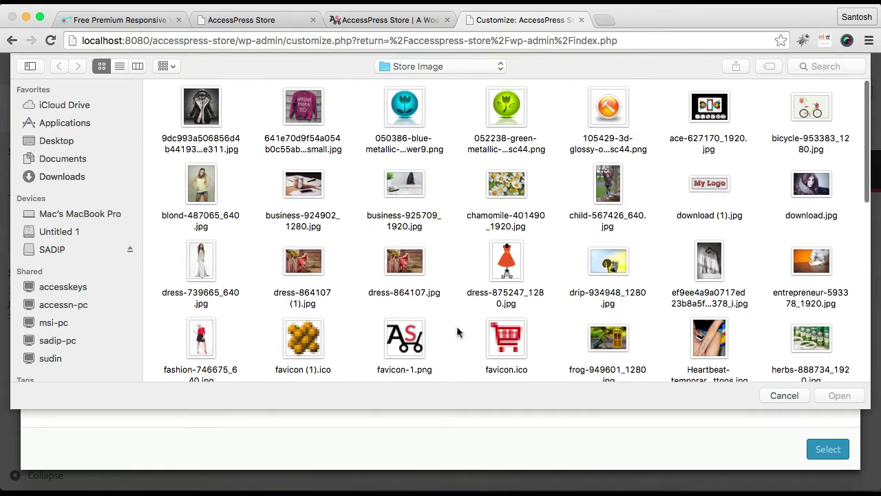
Step: Upload store.png from the Downloads folder for the site icon
{"action": "left_click", "coordinate": [80, 177]}
{"action": "scroll", "coordinate": [275, 181], "scroll_direction": "up", "scroll_amount": 2}
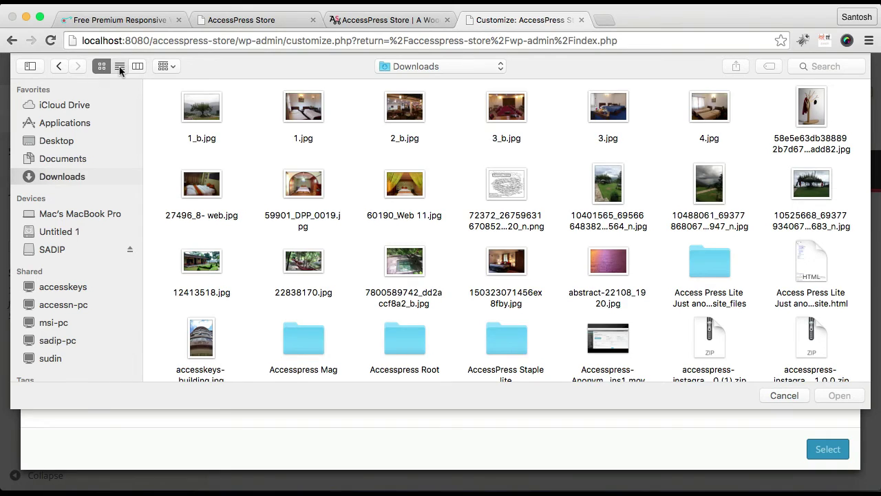
{"action": "left_click", "coordinate": [119, 67]}
{"action": "left_click", "coordinate": [183, 111]}
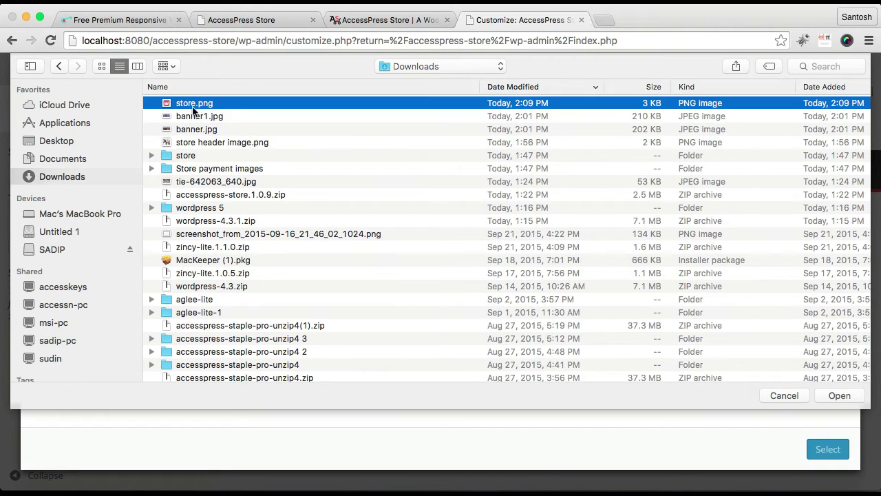
{"action": "left_click", "coordinate": [841, 396]}
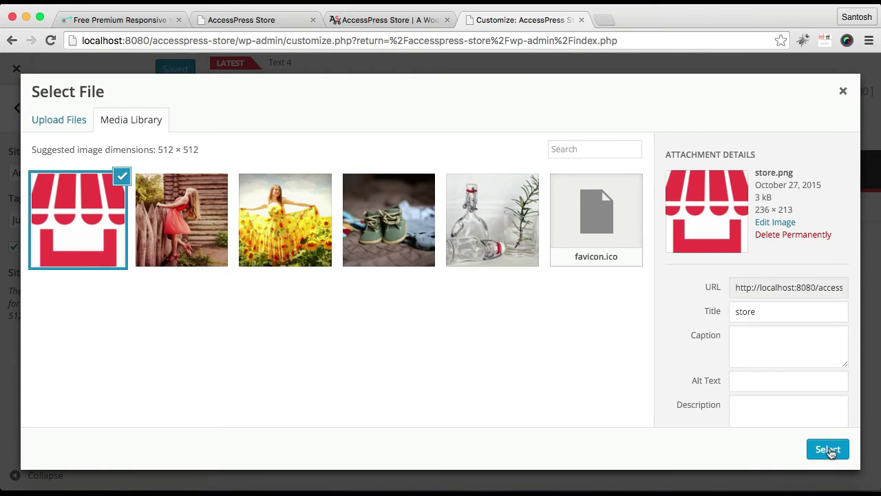
Step: Set the uploaded store.png as the site icon without cropping it, and publish the change
{"action": "left_click", "coordinate": [829, 450]}
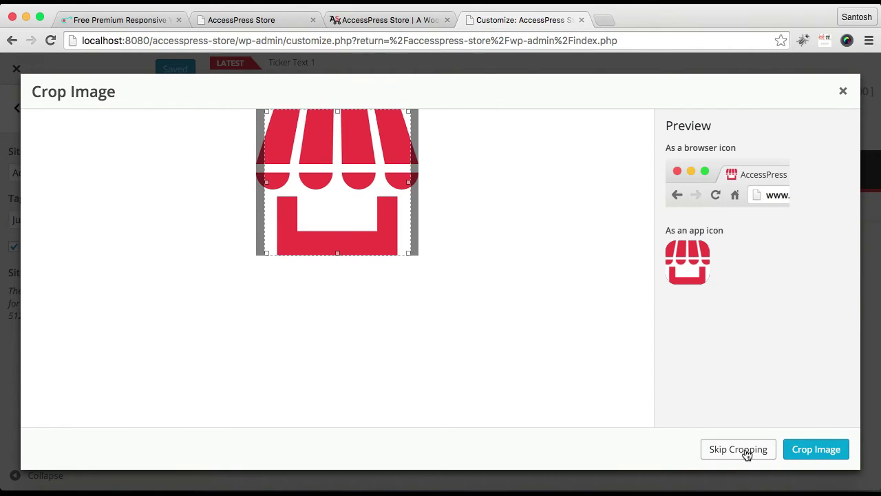
{"action": "left_click", "coordinate": [738, 449]}
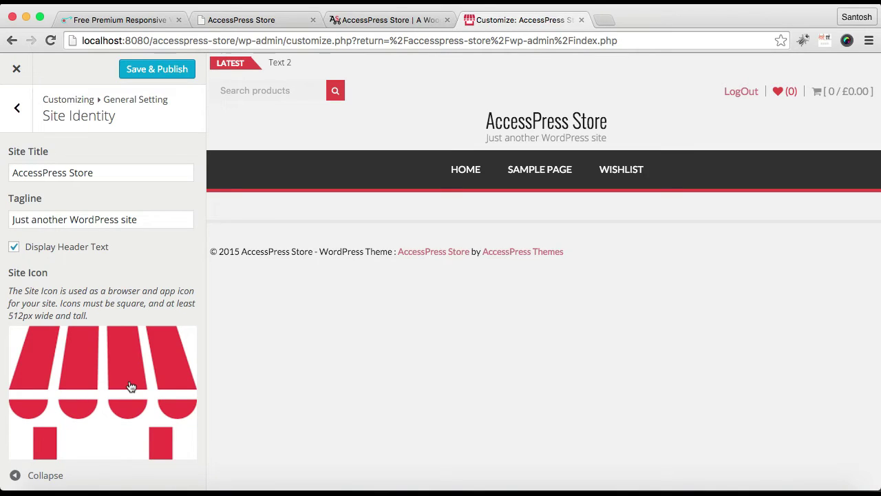
{"action": "scroll", "coordinate": [131, 387], "scroll_direction": "down", "scroll_amount": 3}
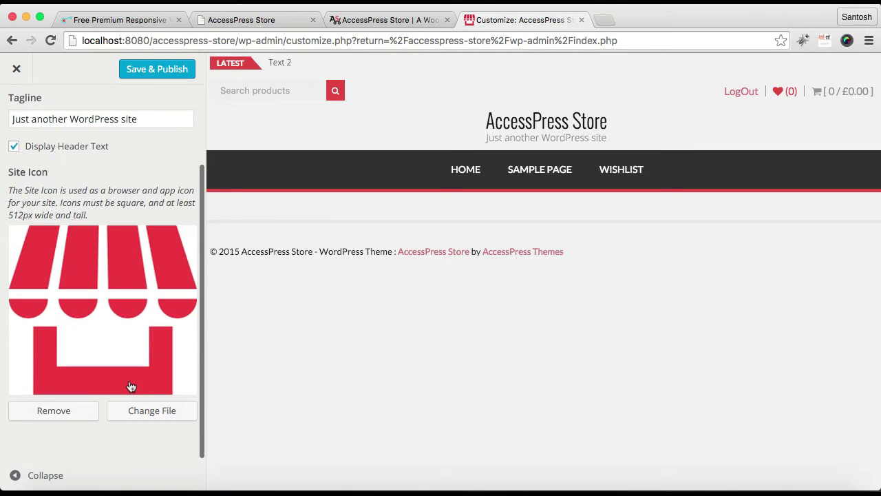
{"action": "left_click", "coordinate": [150, 73]}
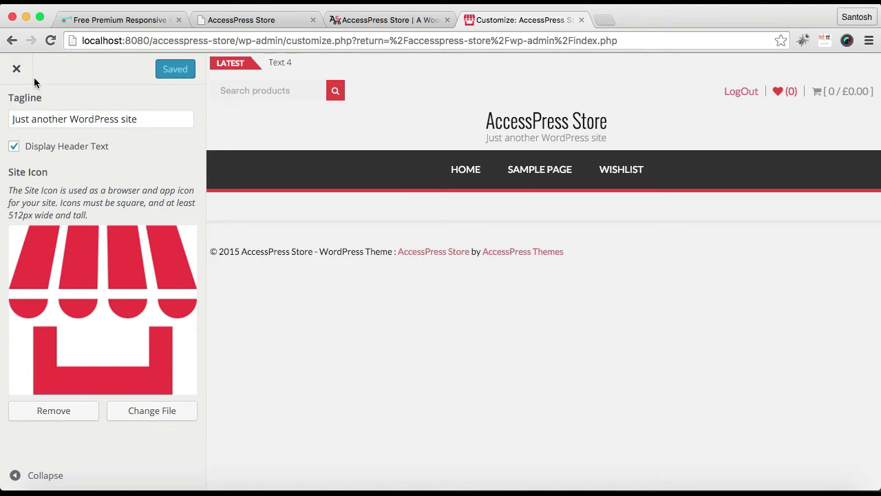
{"action": "scroll", "coordinate": [28, 109], "scroll_direction": "up", "scroll_amount": 3}
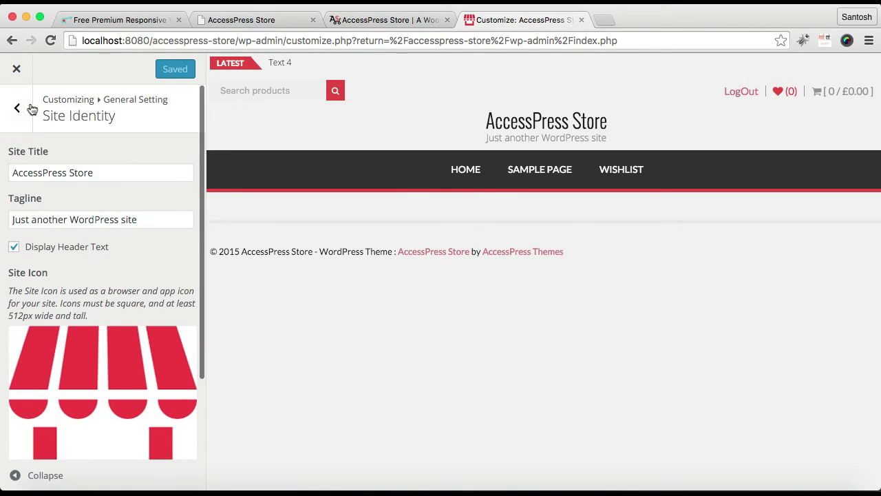
Step: Open the Colors settings under General Setting, try red #dd3333 as the header text color, and set it back to black #000000
{"action": "left_click", "coordinate": [15, 111]}
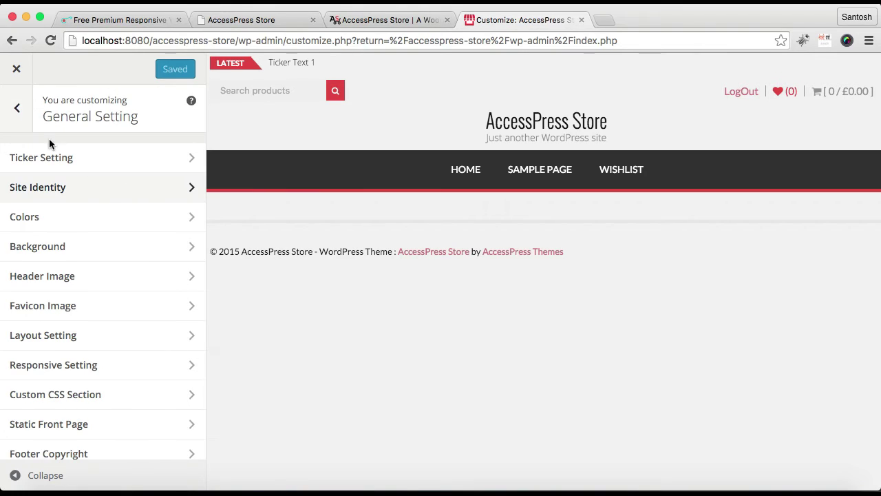
{"action": "left_click", "coordinate": [135, 223]}
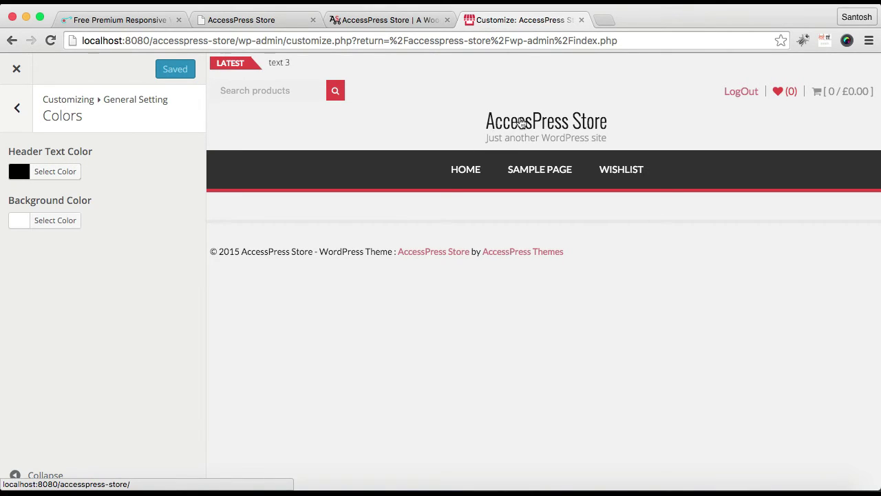
{"action": "left_click", "coordinate": [55, 173]}
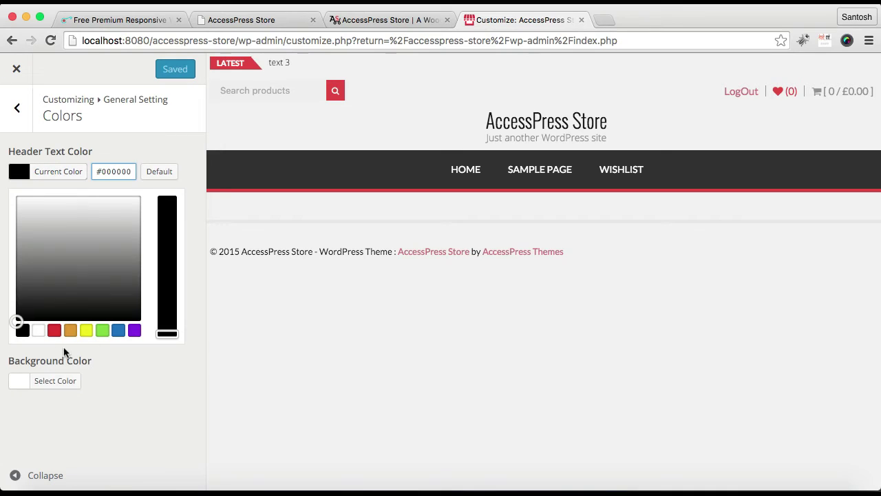
{"action": "left_click", "coordinate": [55, 331]}
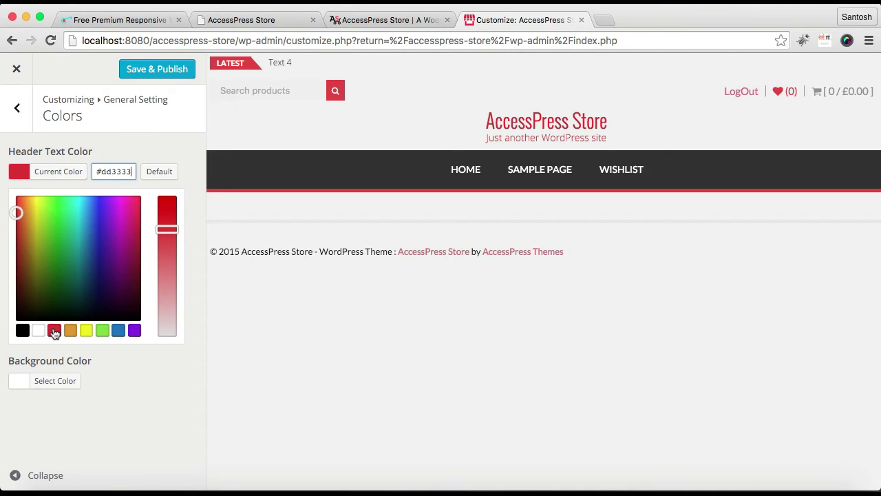
{"action": "left_click", "coordinate": [22, 330]}
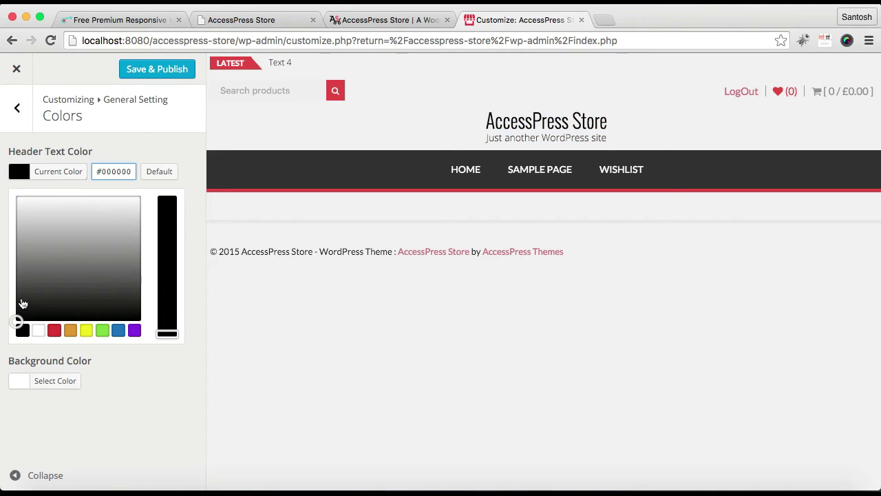
Step: Try red #dd3333 as the background color, set it to white #ffffff, and publish the color settings
{"action": "left_click", "coordinate": [55, 380]}
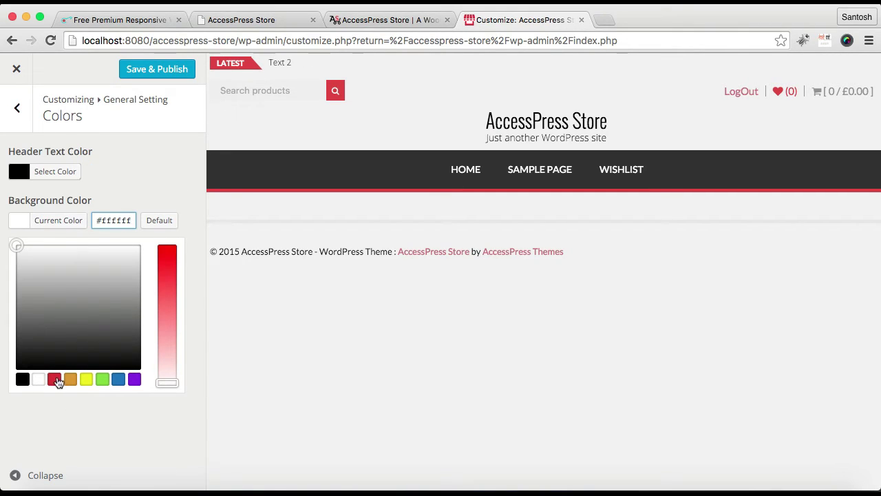
{"action": "left_click", "coordinate": [55, 380]}
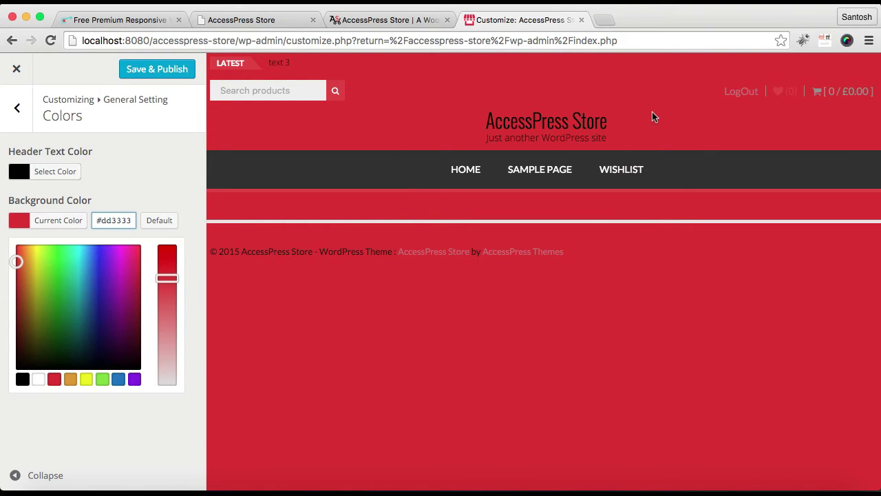
{"action": "left_click", "coordinate": [38, 381]}
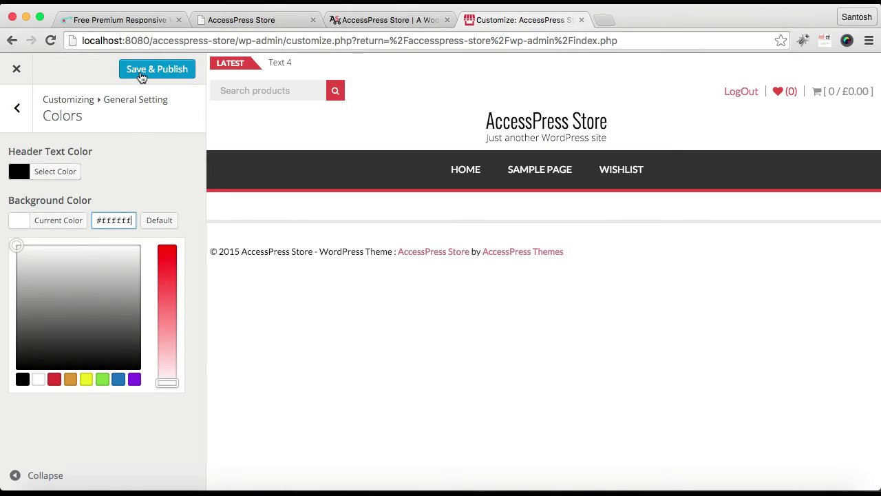
{"action": "left_click", "coordinate": [141, 70]}
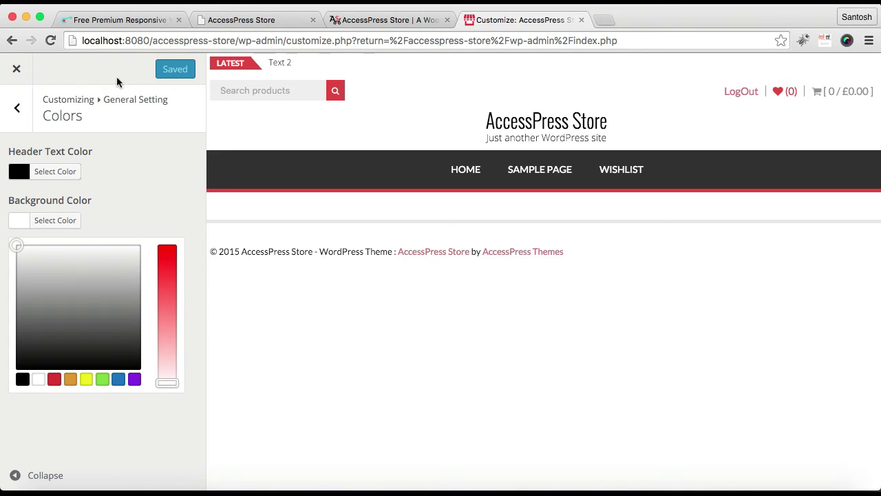
Step: Open the Header Image settings under General Setting and start uploading a new header image file
{"action": "left_click", "coordinate": [16, 108]}
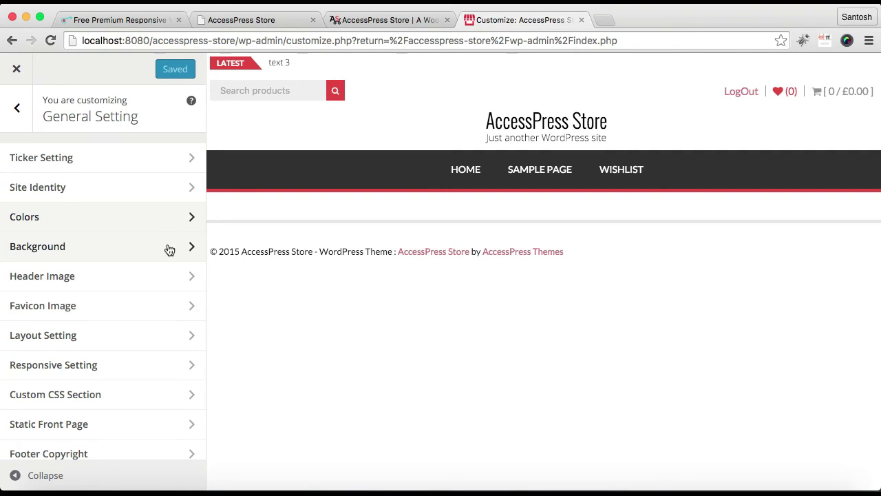
{"action": "left_click", "coordinate": [164, 289]}
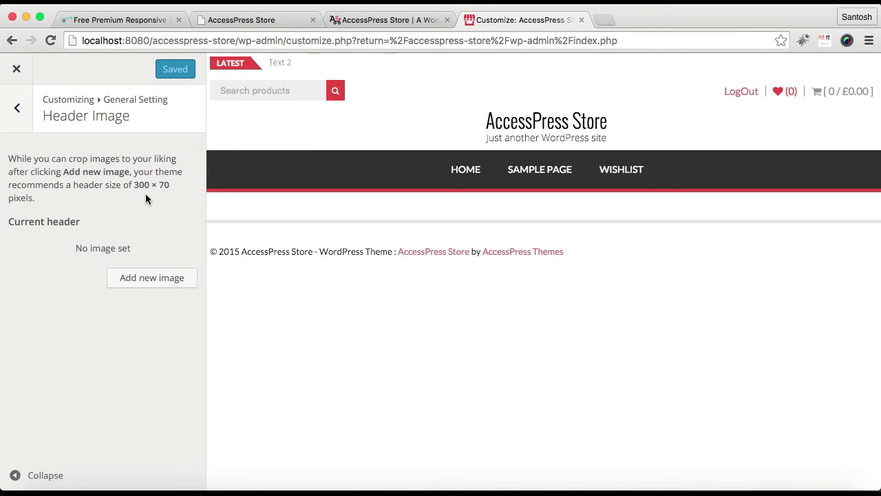
{"action": "left_click", "coordinate": [152, 282]}
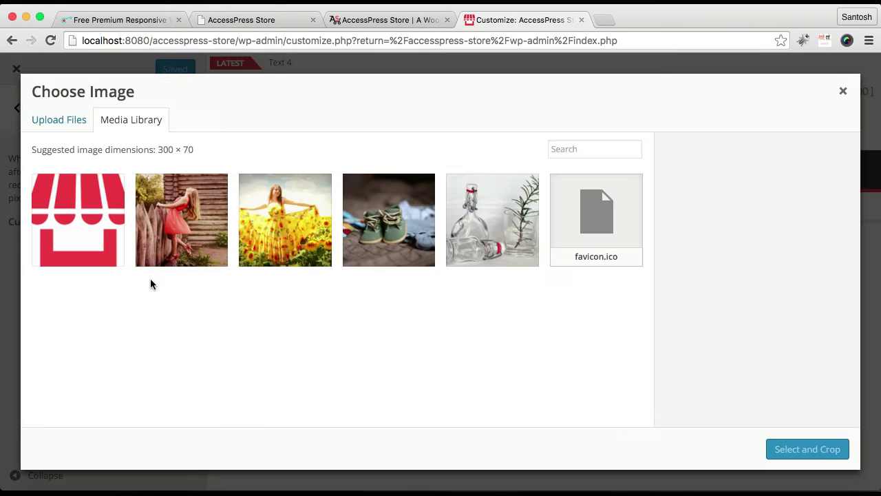
{"action": "left_click", "coordinate": [61, 123]}
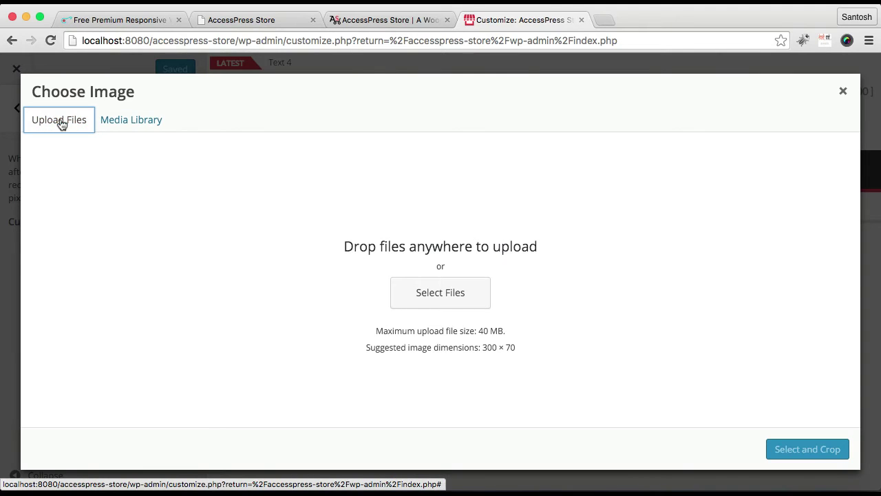
{"action": "left_click", "coordinate": [437, 294]}
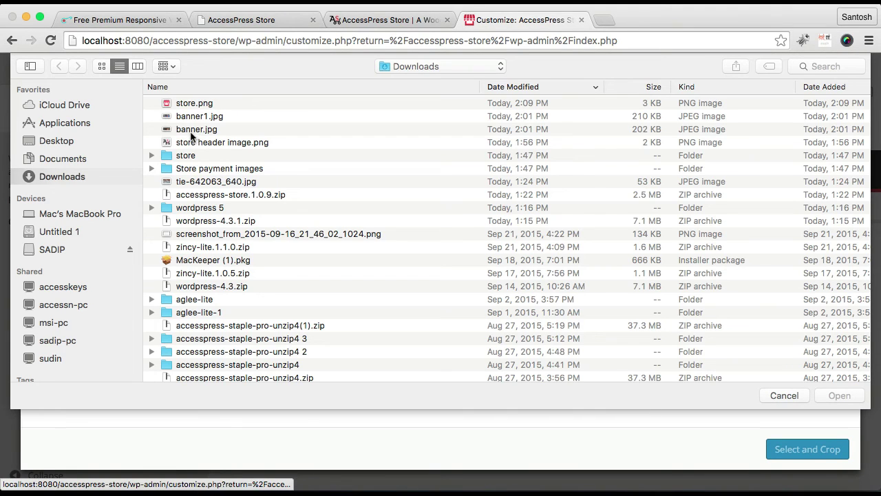
Step: Upload favicon-1.png from the Store Image folder inside the store folder
{"action": "double_click", "coordinate": [197, 157]}
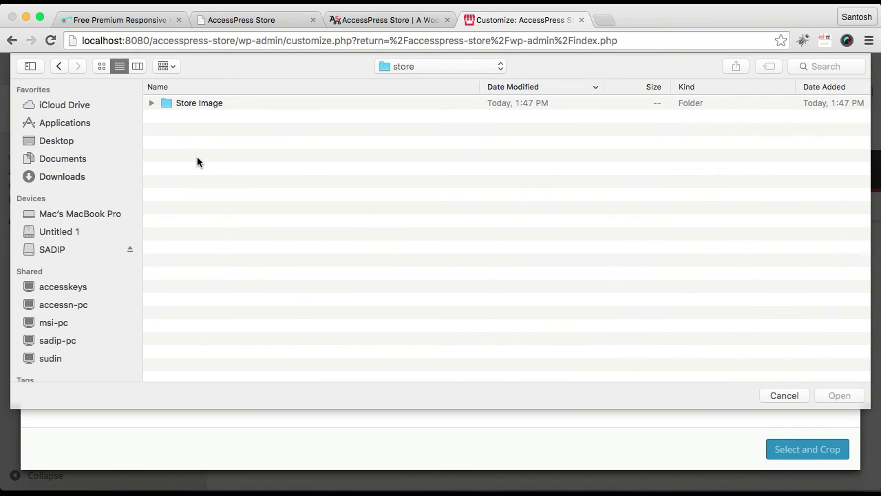
{"action": "double_click", "coordinate": [183, 103]}
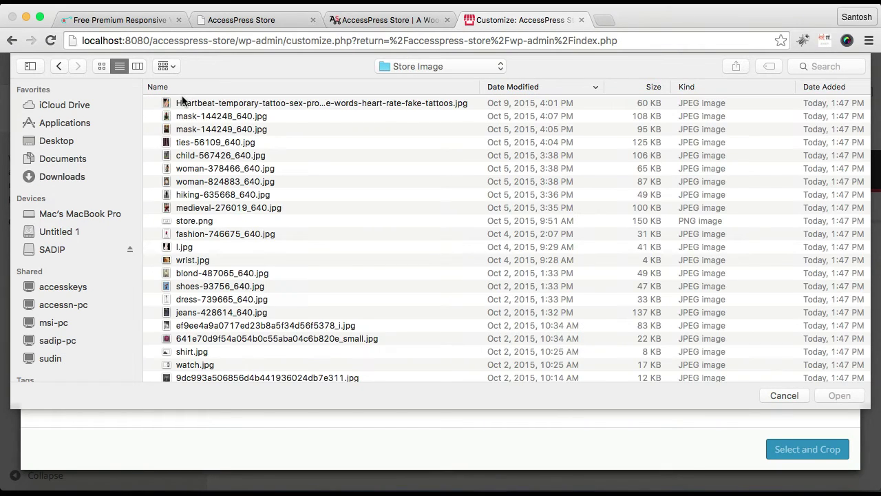
{"action": "left_click", "coordinate": [101, 66]}
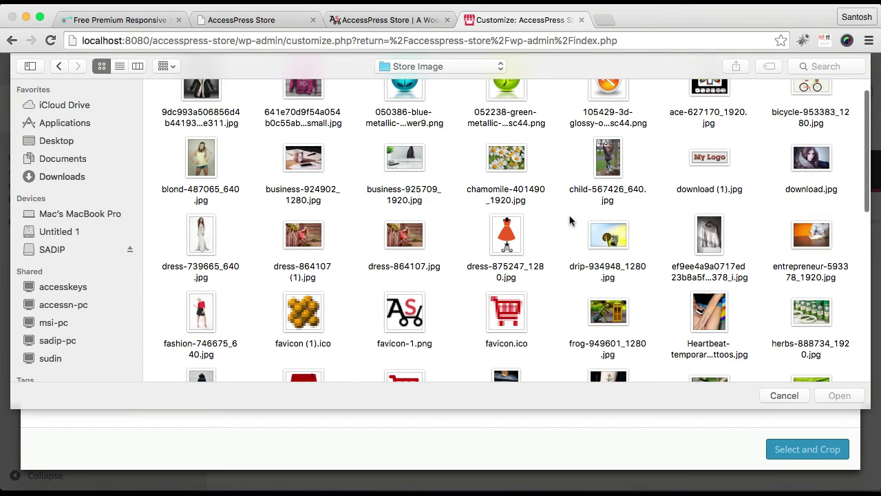
{"action": "scroll", "coordinate": [570, 219], "scroll_direction": "down", "scroll_amount": 2}
{"action": "left_click", "coordinate": [416, 258]}
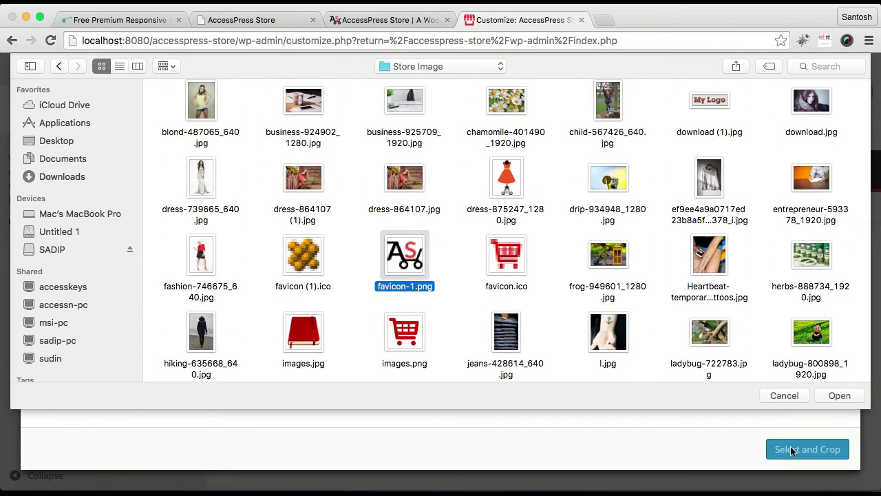
{"action": "left_click", "coordinate": [843, 395]}
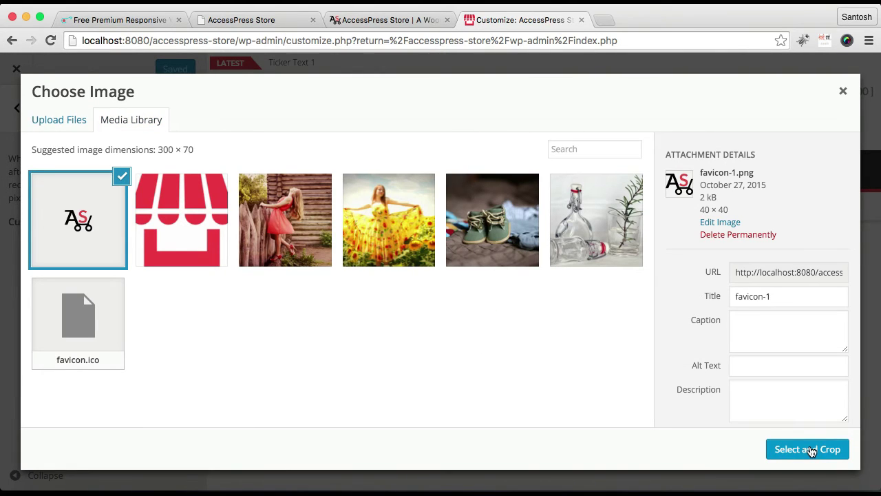
Step: Set favicon-1.png as the header image without cropping it, and publish the change
{"action": "left_click", "coordinate": [810, 449]}
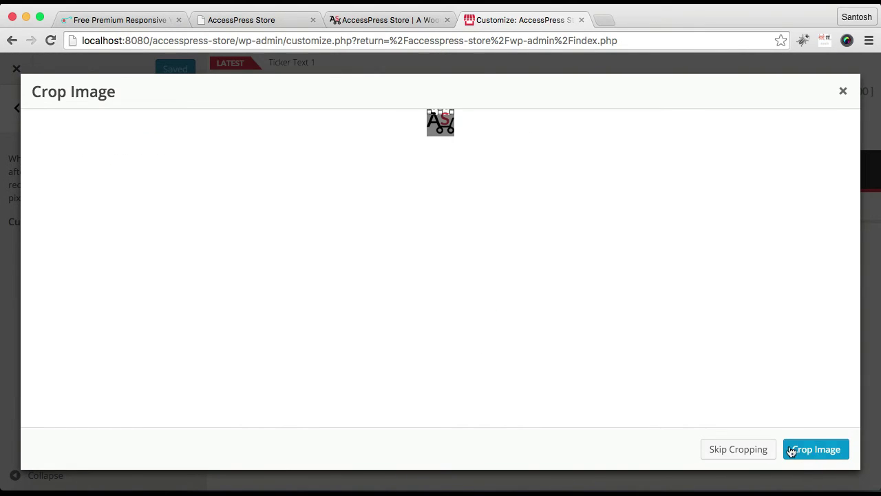
{"action": "left_click", "coordinate": [727, 450]}
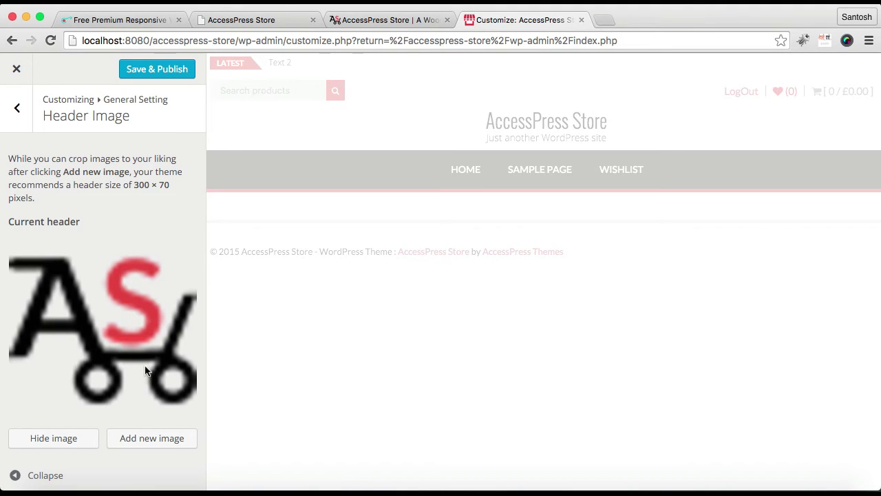
{"action": "scroll", "coordinate": [72, 322], "scroll_direction": "down", "scroll_amount": 3}
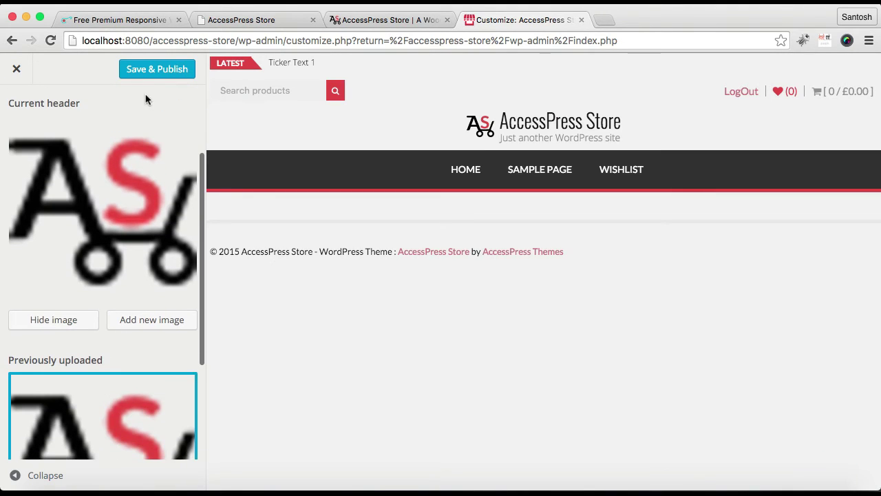
{"action": "left_click", "coordinate": [148, 72]}
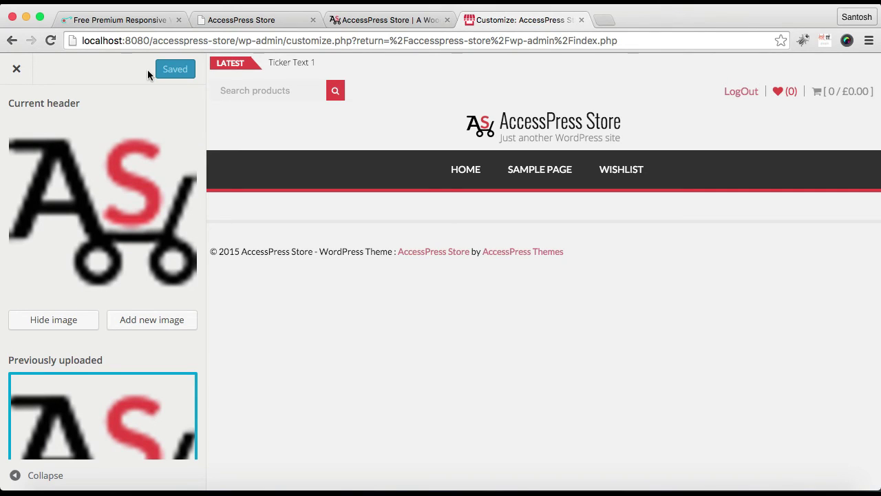
{"action": "scroll", "coordinate": [104, 201], "scroll_direction": "up", "scroll_amount": 3}
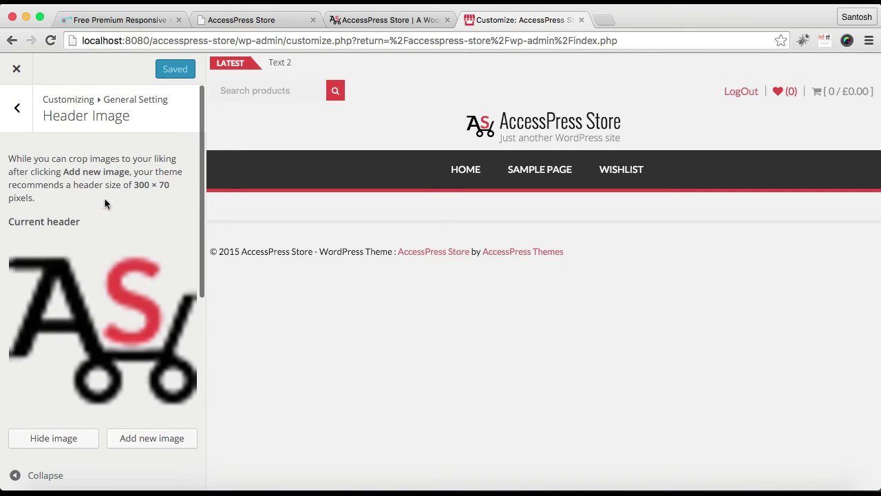
Step: Return to the General Setting sections and open the Background settings
{"action": "left_click", "coordinate": [15, 111]}
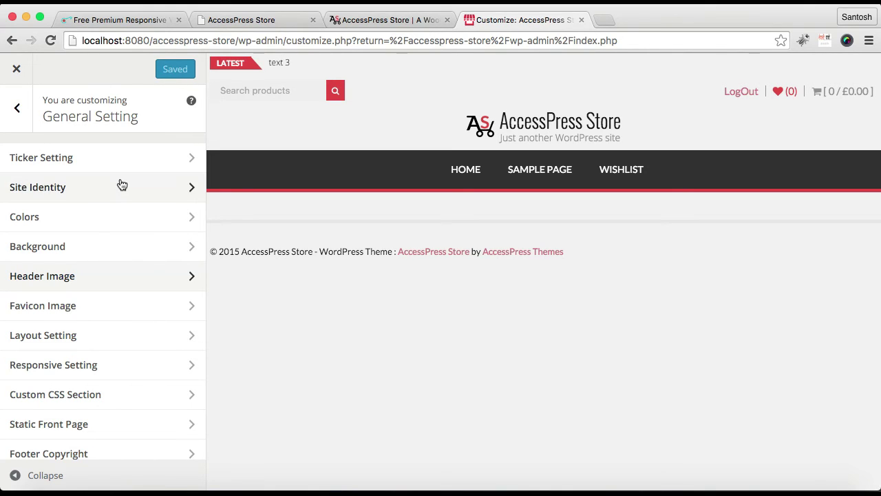
{"action": "scroll", "coordinate": [81, 324], "scroll_direction": "down", "scroll_amount": 2}
{"action": "scroll", "coordinate": [82, 324], "scroll_direction": "up", "scroll_amount": 2}
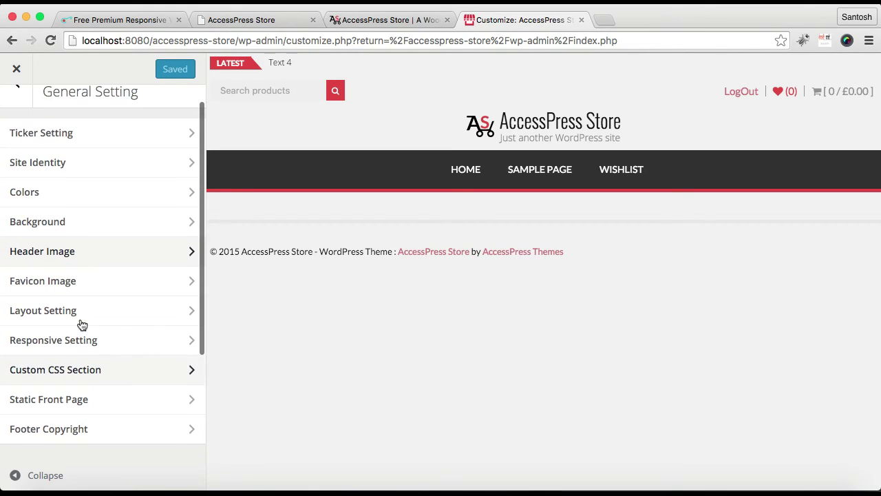
{"action": "left_click", "coordinate": [81, 228]}
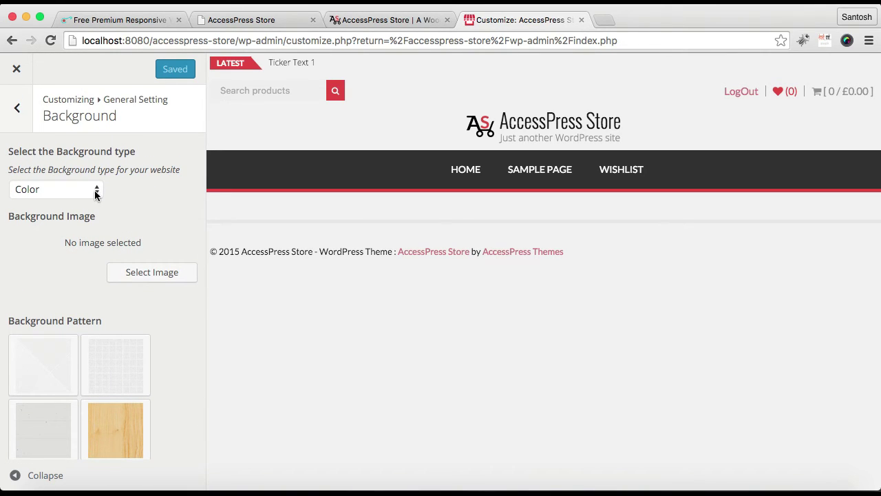
Step: Try the Image background type, and switch to the Pattern type with the light wood pattern
{"action": "left_click", "coordinate": [94, 196]}
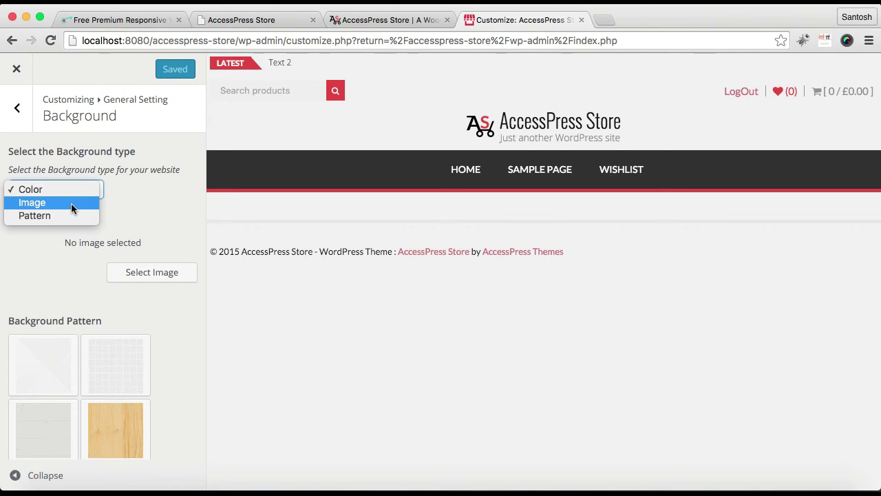
{"action": "left_click", "coordinate": [71, 203]}
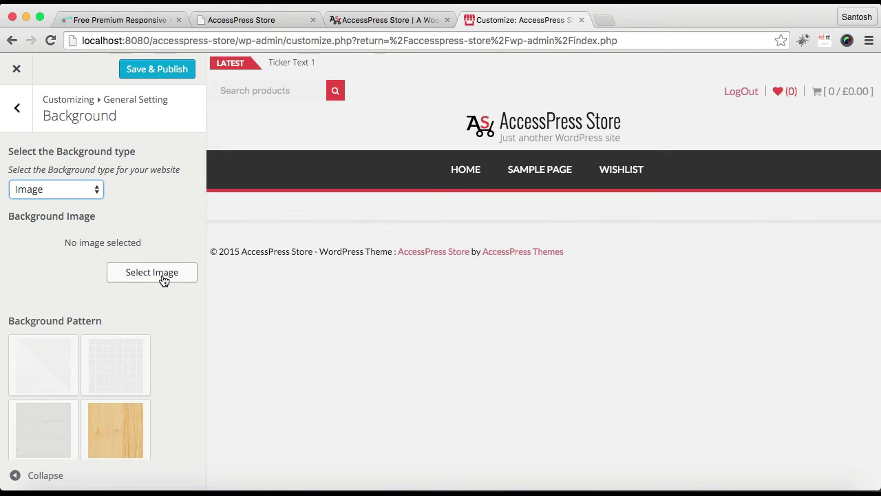
{"action": "left_click", "coordinate": [90, 191]}
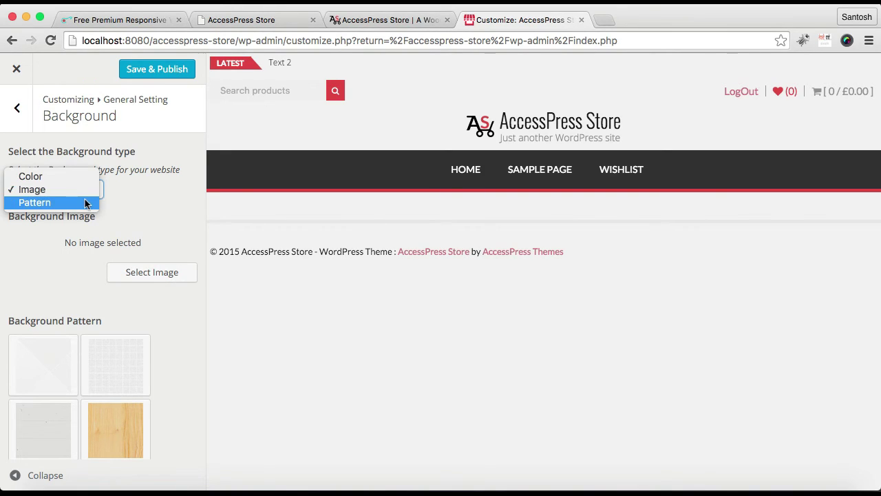
{"action": "left_click", "coordinate": [82, 203]}
{"action": "scroll", "coordinate": [177, 354], "scroll_direction": "down", "scroll_amount": 2}
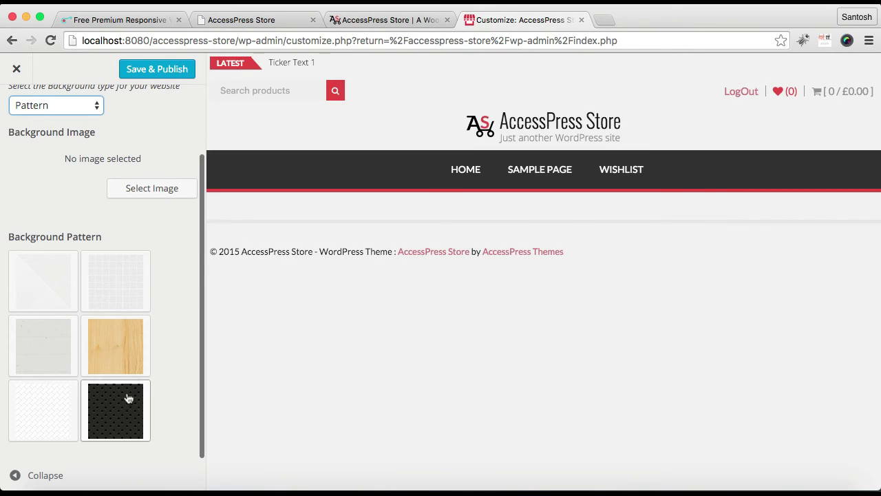
{"action": "left_click", "coordinate": [121, 358]}
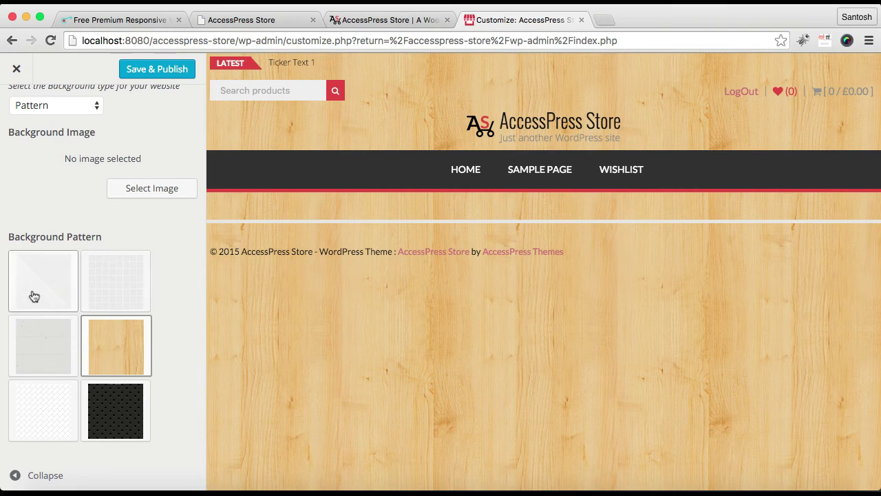
Step: Set the background type back to Color and publish the change
{"action": "left_click", "coordinate": [81, 107]}
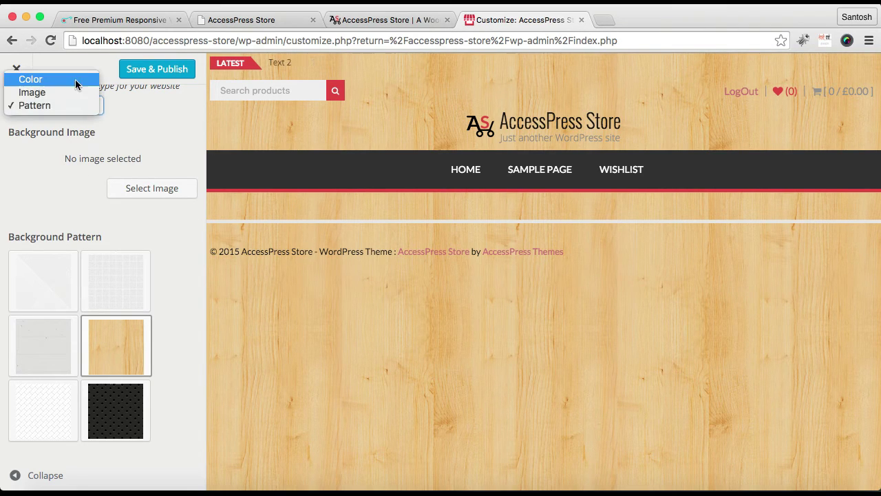
{"action": "left_click", "coordinate": [75, 82]}
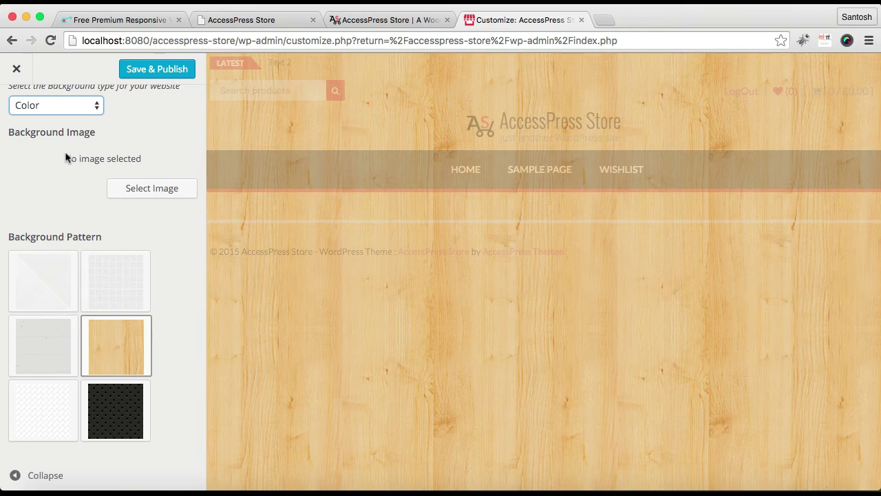
{"action": "scroll", "coordinate": [66, 158], "scroll_direction": "up", "scroll_amount": 3}
{"action": "left_click", "coordinate": [162, 69]}
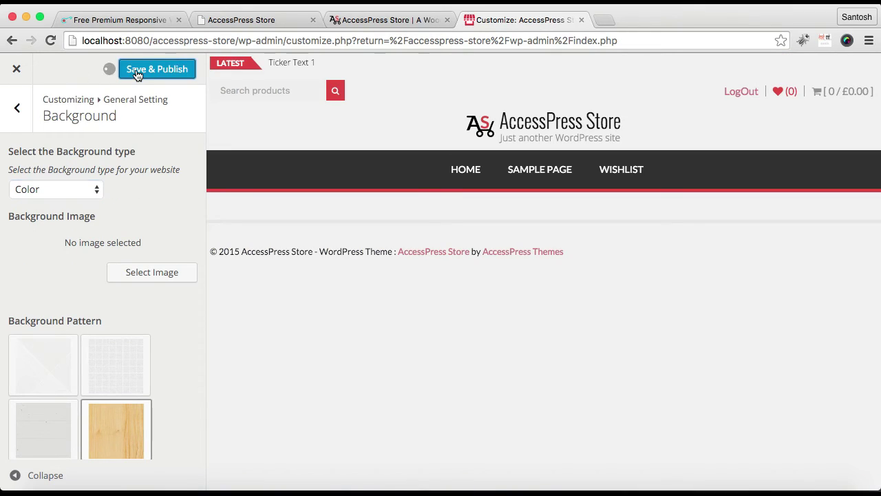
Step: Look at the Favicon Image section under General Setting and return to the section list
{"action": "left_click", "coordinate": [17, 108]}
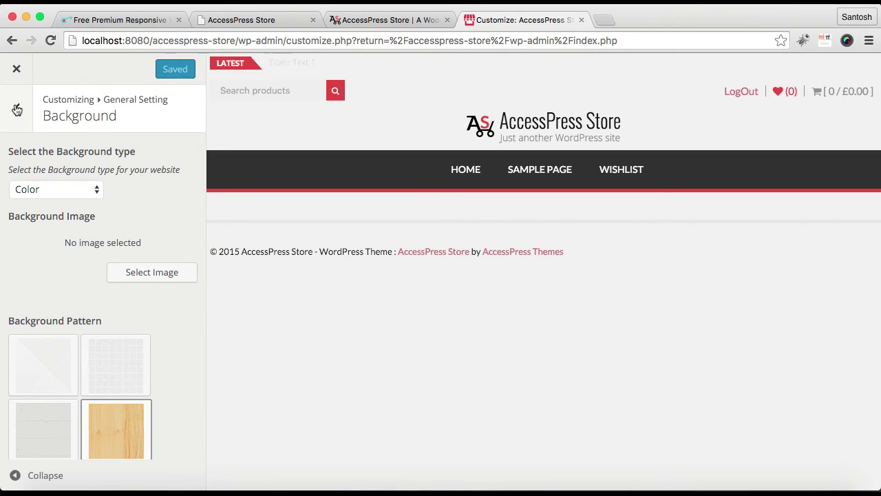
{"action": "scroll", "coordinate": [141, 287], "scroll_direction": "down", "scroll_amount": 2}
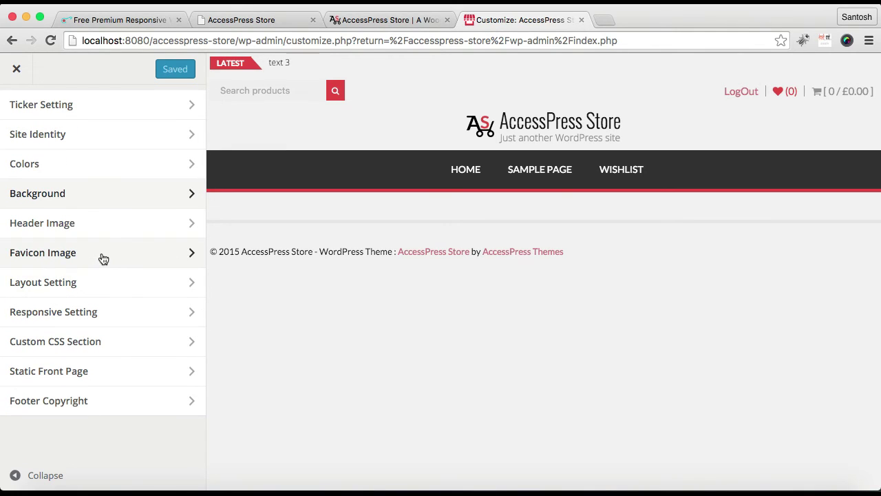
{"action": "left_click", "coordinate": [102, 255]}
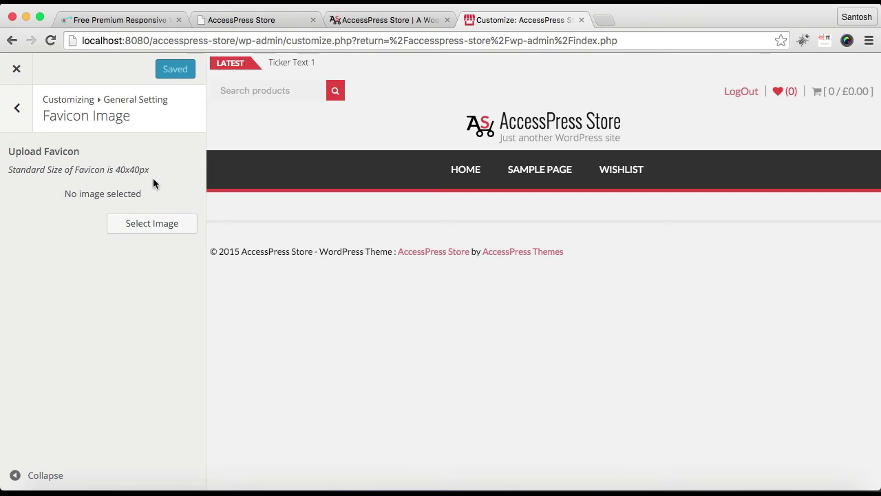
{"action": "left_click", "coordinate": [16, 110]}
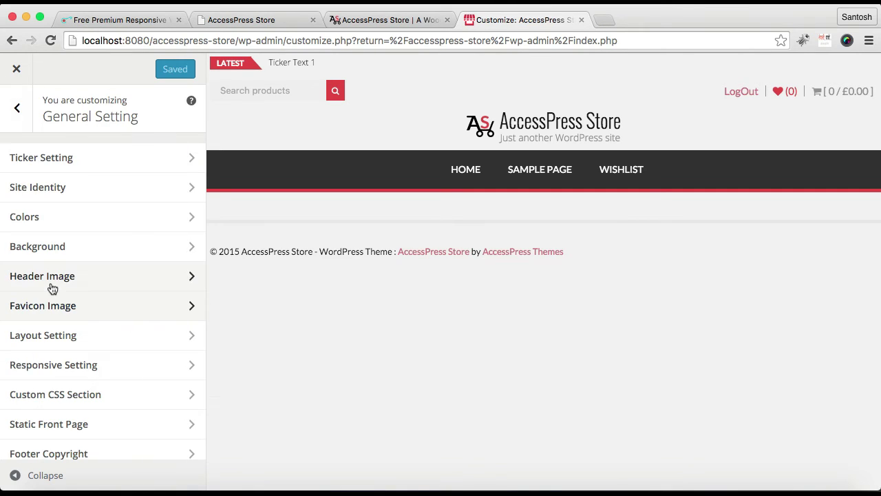
Step: Try Boxed Layout as the website layout in Layout Setting, switch back to Full Width and publish
{"action": "scroll", "coordinate": [135, 341], "scroll_direction": "down", "scroll_amount": 3}
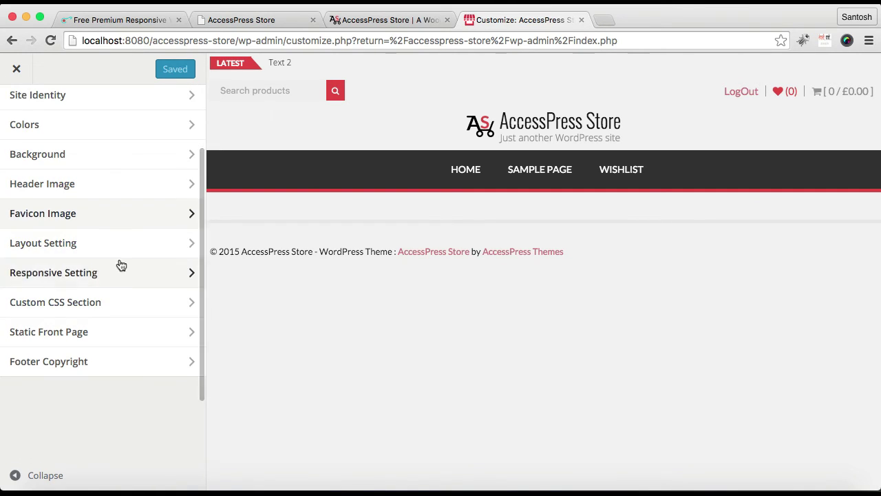
{"action": "left_click", "coordinate": [110, 242]}
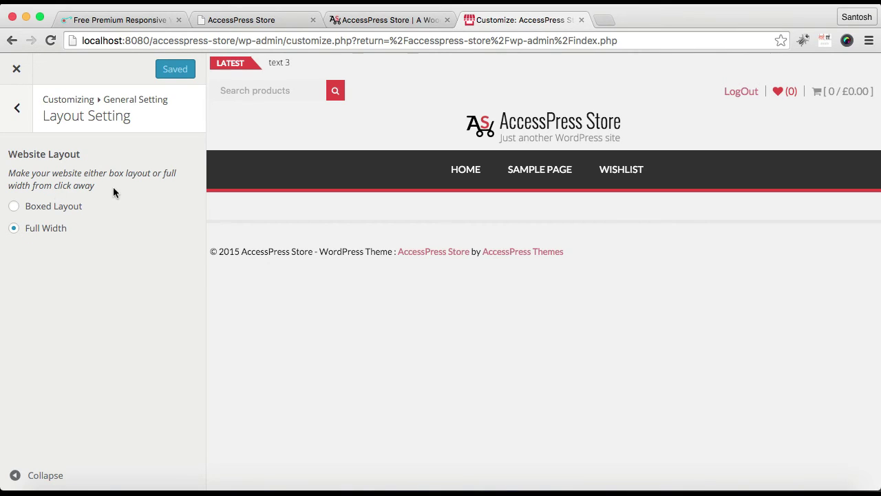
{"action": "left_click", "coordinate": [14, 208]}
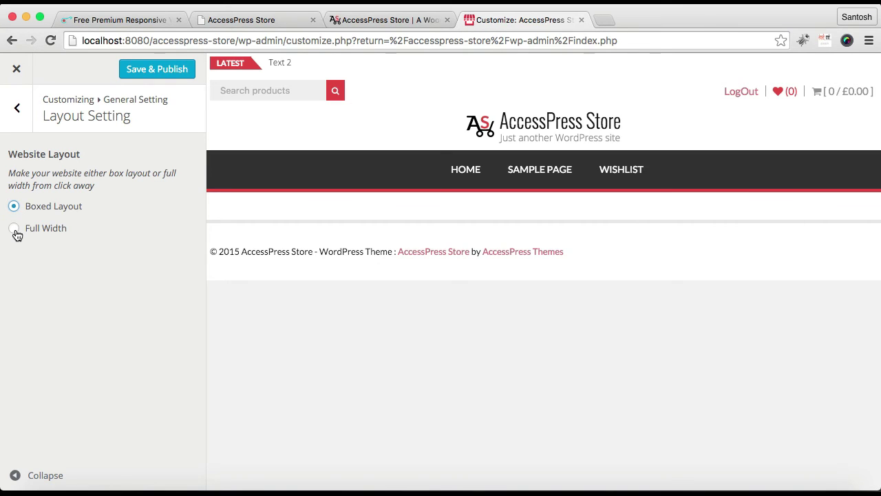
{"action": "left_click", "coordinate": [15, 230]}
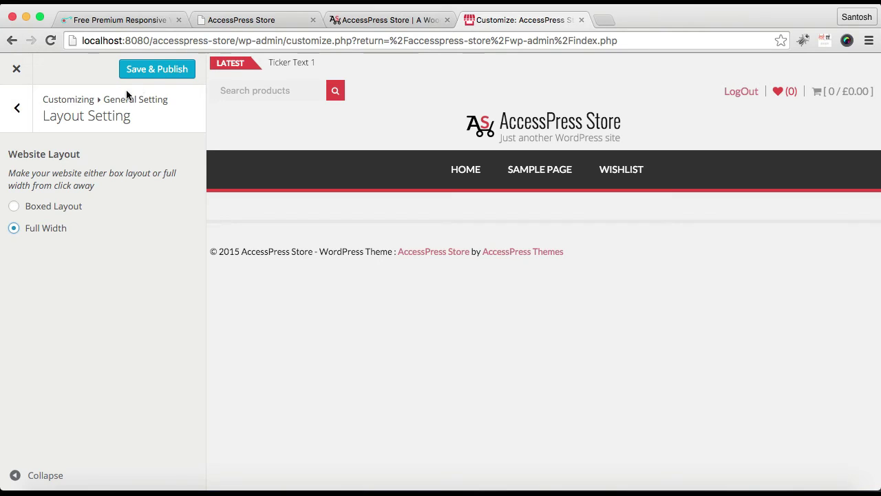
{"action": "left_click", "coordinate": [157, 71]}
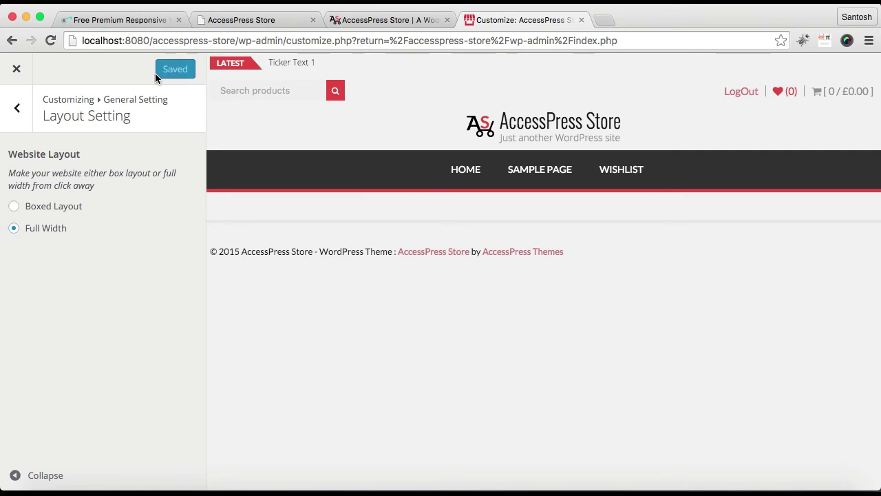
Step: Look at the responsive design option in Responsive Setting and return to the General Setting sections
{"action": "left_click", "coordinate": [16, 113]}
{"action": "scroll", "coordinate": [164, 355], "scroll_direction": "down", "scroll_amount": 3}
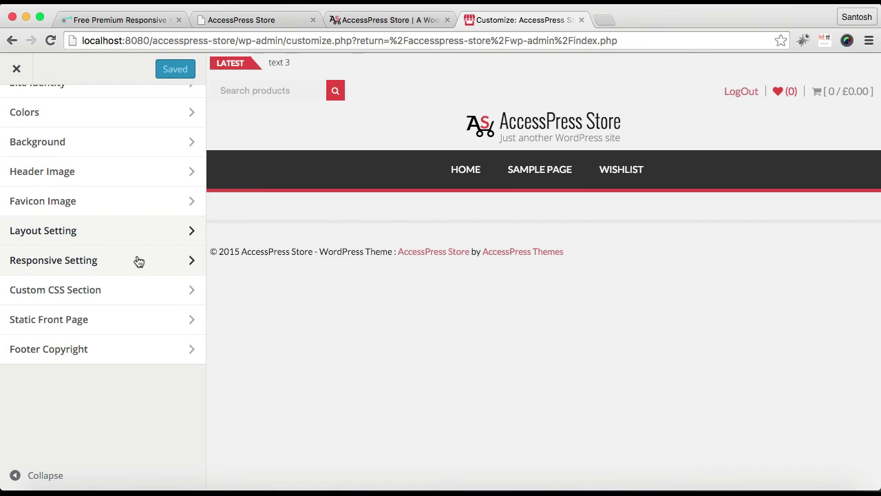
{"action": "left_click", "coordinate": [138, 261]}
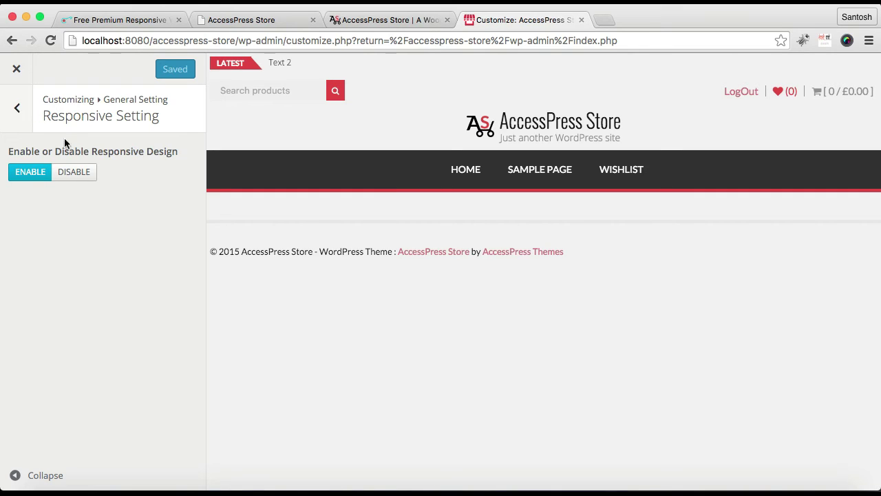
{"action": "left_click", "coordinate": [21, 117]}
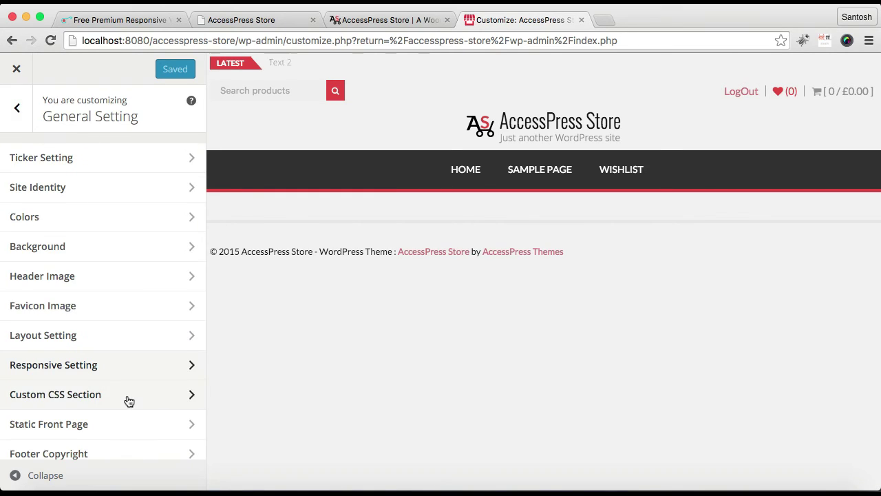
Step: View the Custom CSS field in Custom CSS Section and return to the General Setting sections
{"action": "scroll", "coordinate": [128, 402], "scroll_direction": "down", "scroll_amount": 3}
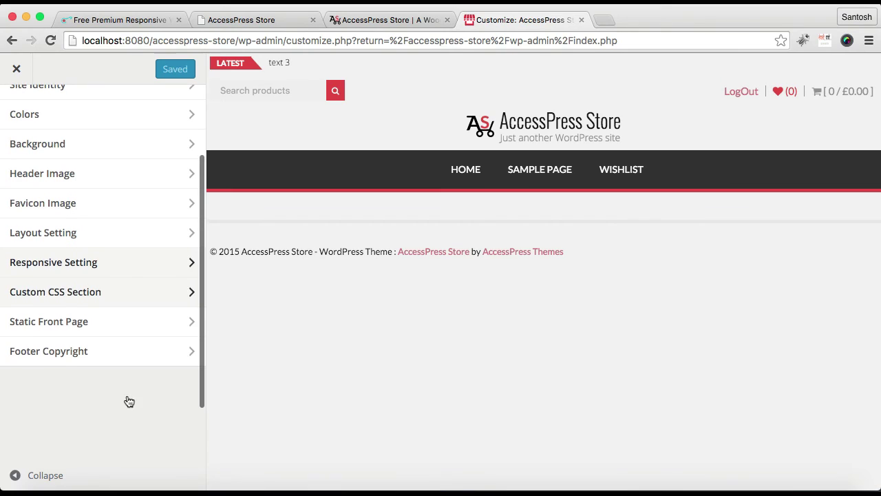
{"action": "left_click", "coordinate": [109, 305]}
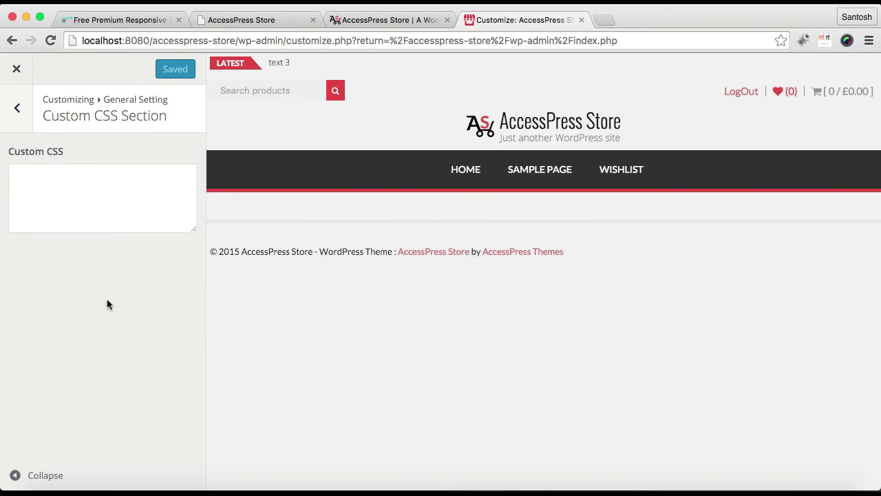
{"action": "left_click", "coordinate": [87, 184]}
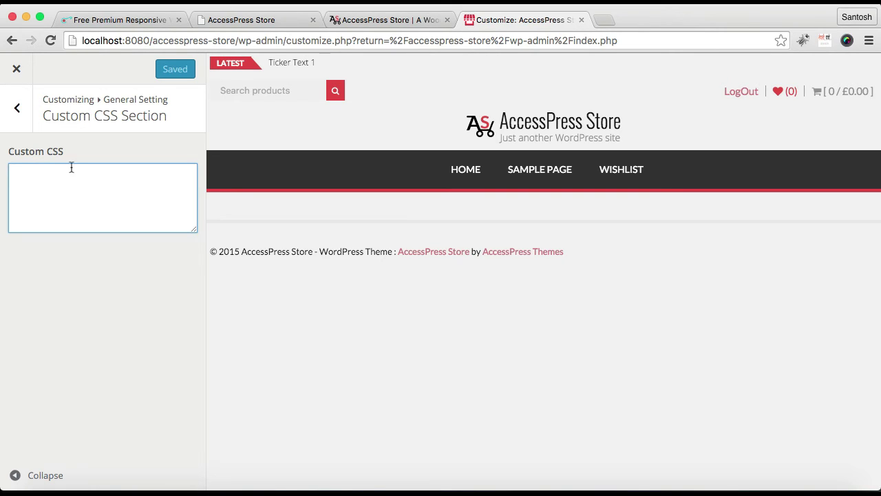
{"action": "left_click", "coordinate": [17, 107]}
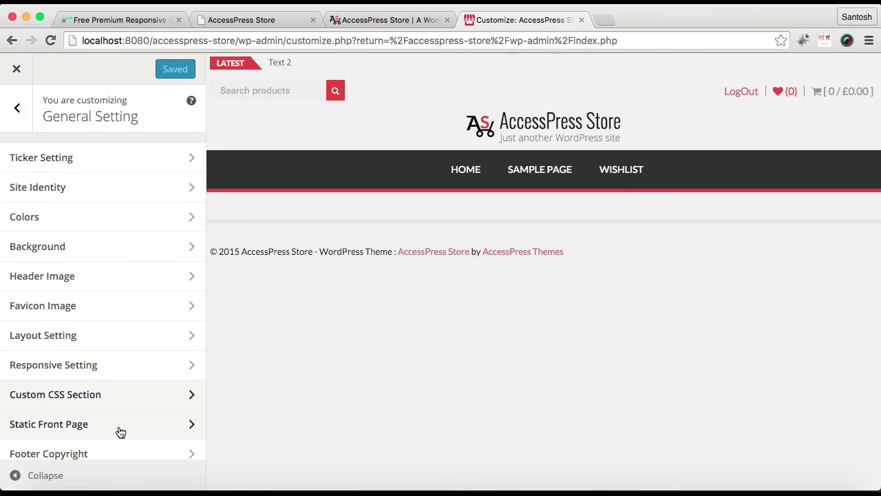
Step: Set the copyright text in Footer Copyright to "Hello World" and publish the change
{"action": "scroll", "coordinate": [121, 431], "scroll_direction": "down", "scroll_amount": 4}
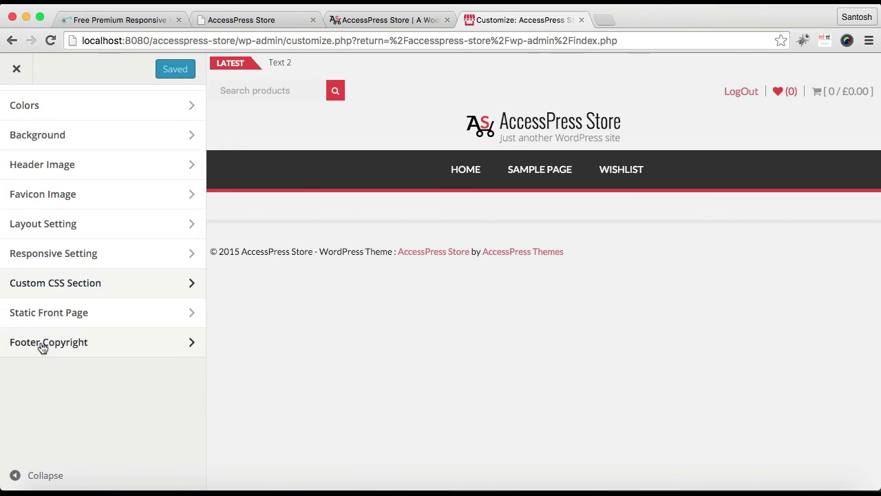
{"action": "left_click", "coordinate": [90, 346]}
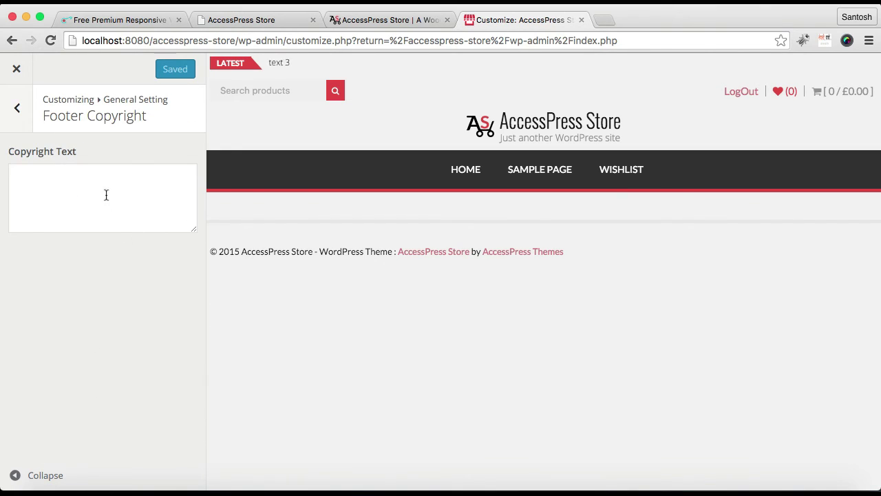
{"action": "left_click", "coordinate": [81, 181]}
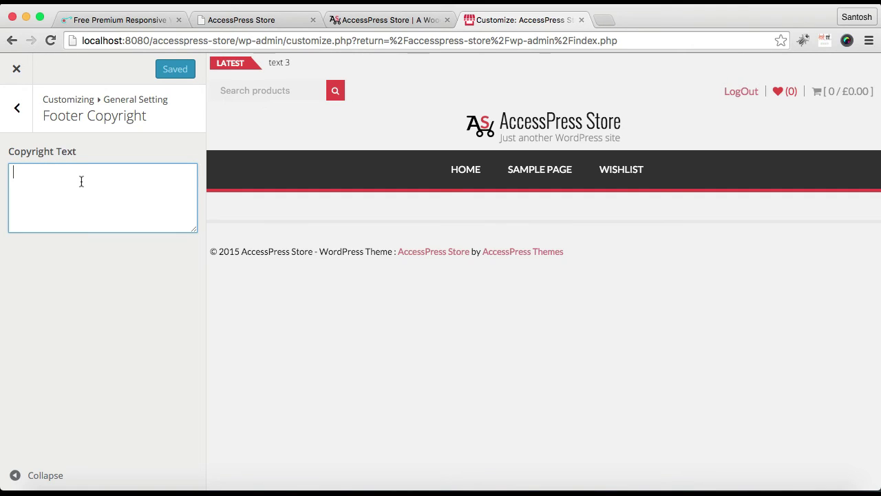
{"action": "type", "text": "H"}
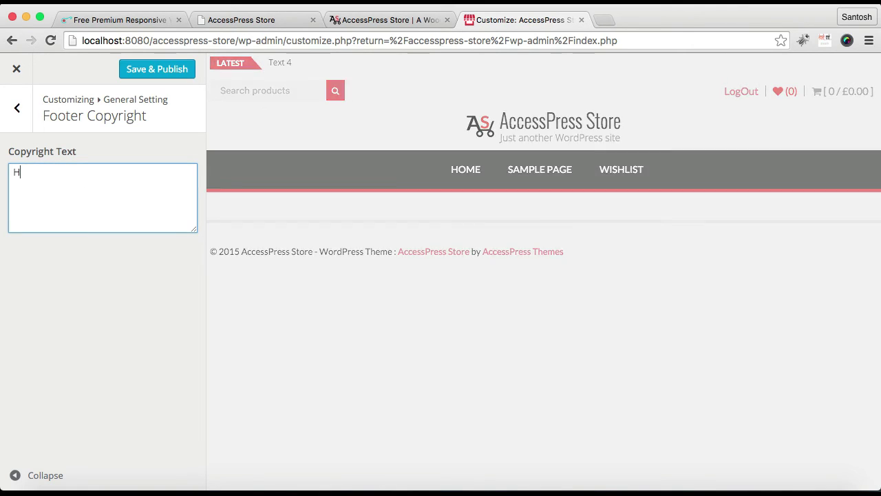
{"action": "type", "text": "ello Wort"}
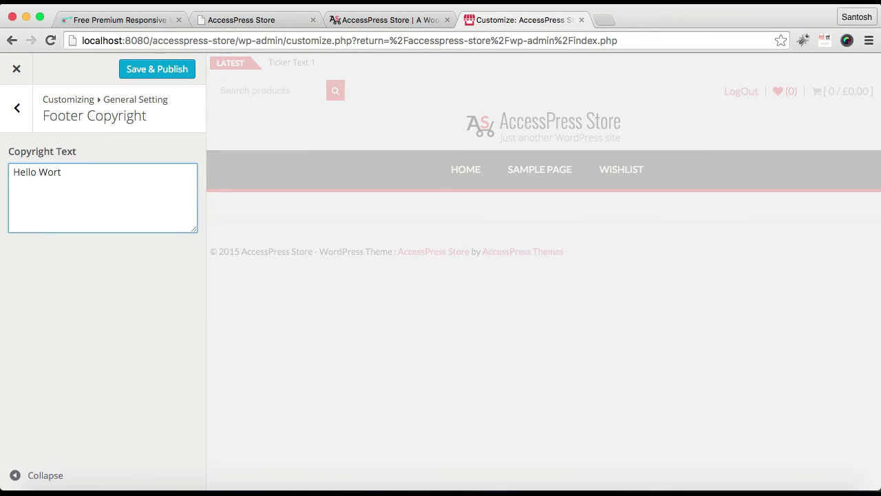
{"action": "key", "text": "BackSpace"}
{"action": "type", "text": "ld"}
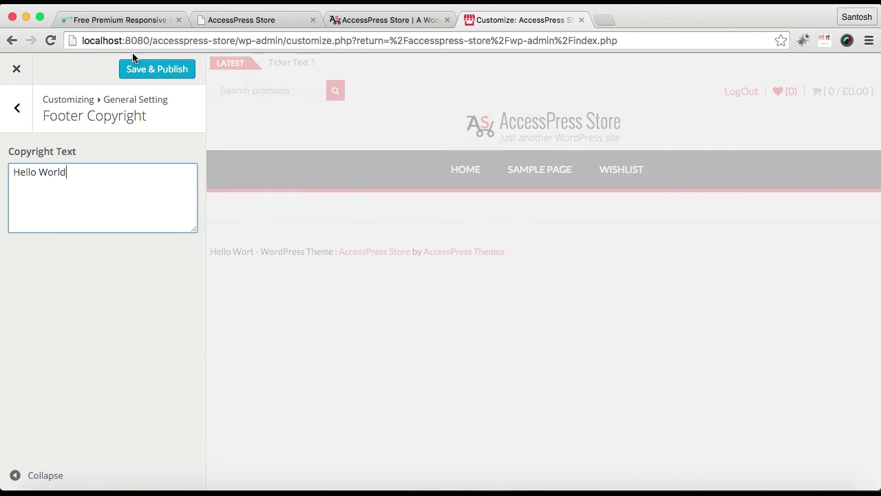
{"action": "left_click", "coordinate": [148, 74]}
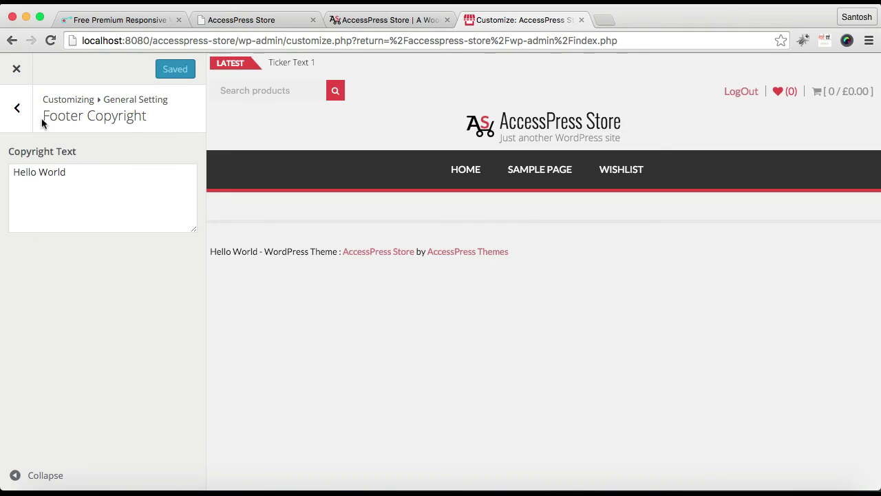
Step: Review the front page display options in Static Front Page and return to the General Setting sections
{"action": "left_click", "coordinate": [14, 111]}
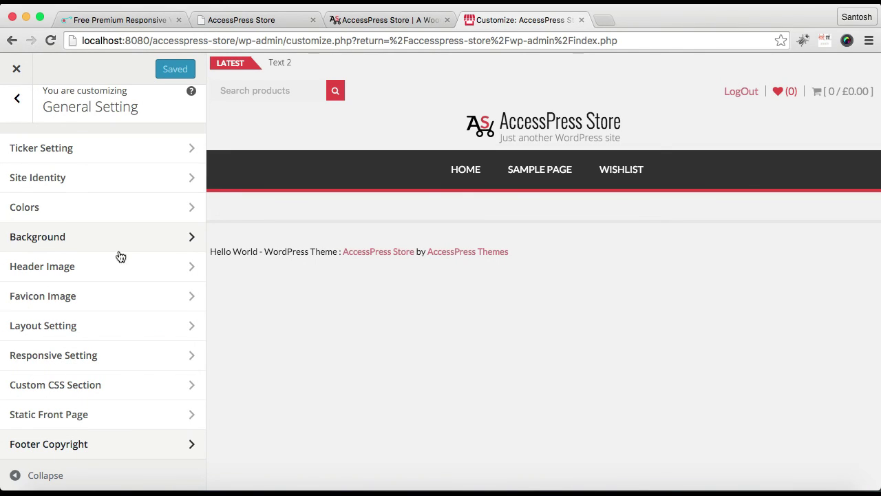
{"action": "scroll", "coordinate": [113, 276], "scroll_direction": "down", "scroll_amount": 5}
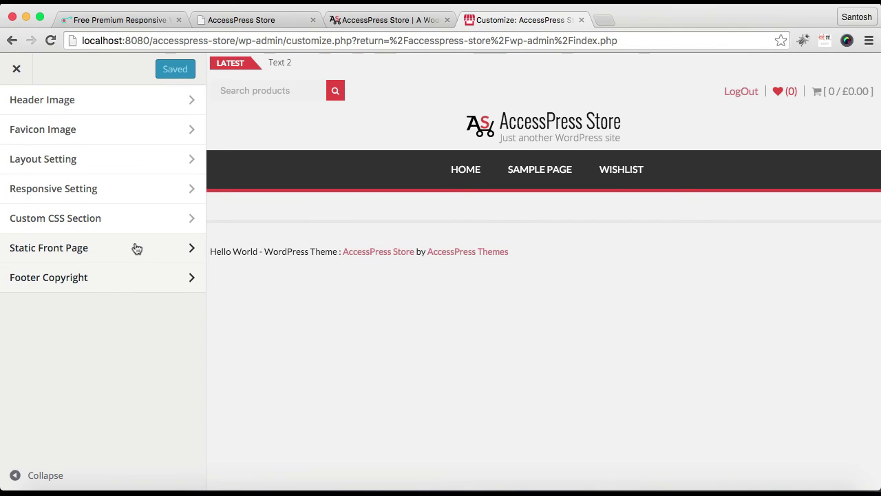
{"action": "left_click", "coordinate": [116, 254]}
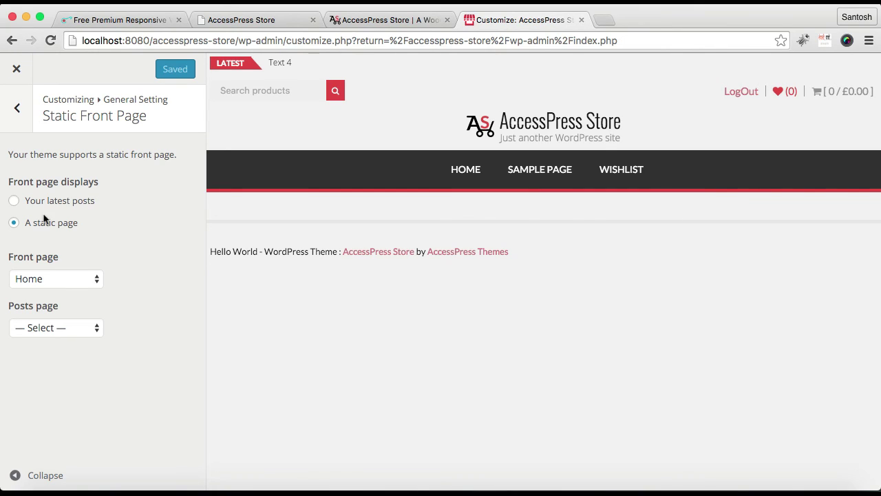
{"action": "left_click", "coordinate": [18, 109]}
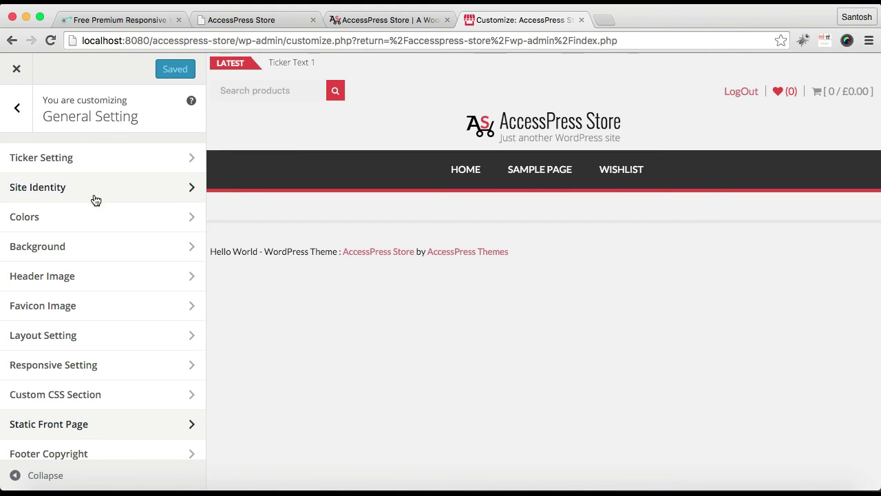
Step: Recheck the page chosen as the front page in Static Front Page and go back to the General Setting list
{"action": "scroll", "coordinate": [106, 342], "scroll_direction": "down", "scroll_amount": 3}
{"action": "left_click", "coordinate": [102, 263]}
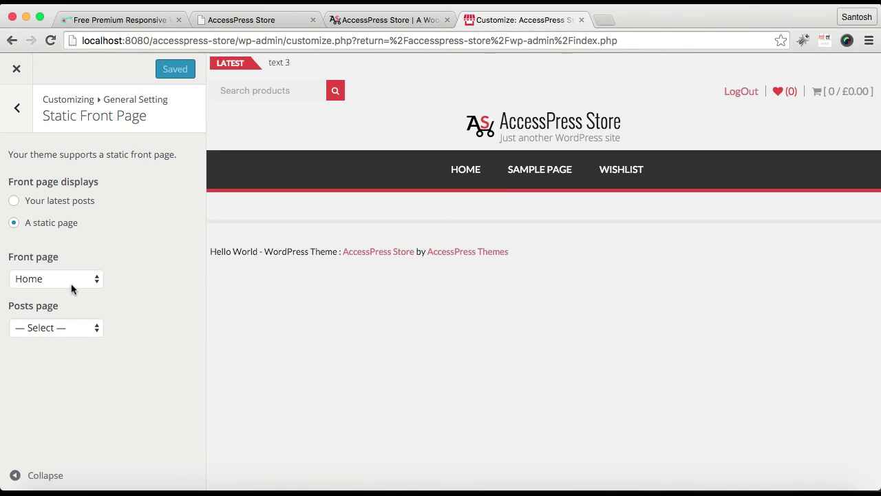
{"action": "left_click", "coordinate": [20, 112]}
{"action": "scroll", "coordinate": [108, 257], "scroll_direction": "down", "scroll_amount": 5}
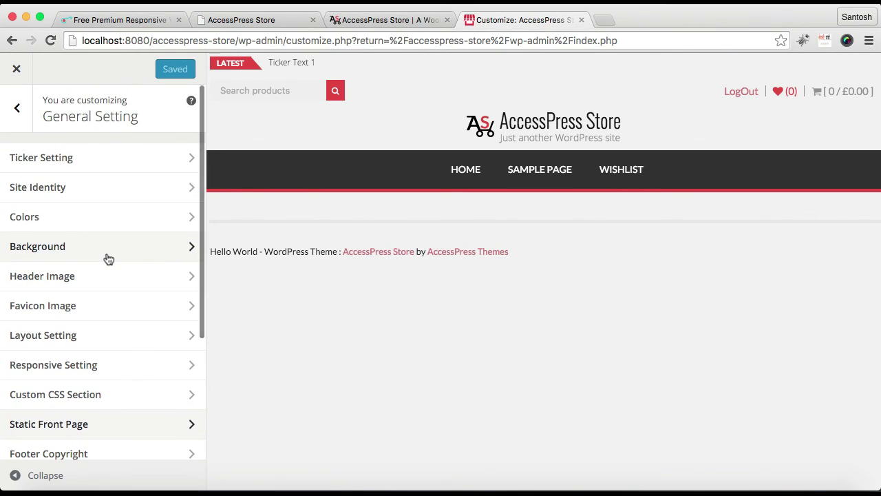
Step: Close the customizer and open the live AccessPress Store site in a new browser tab
{"action": "left_click", "coordinate": [17, 71]}
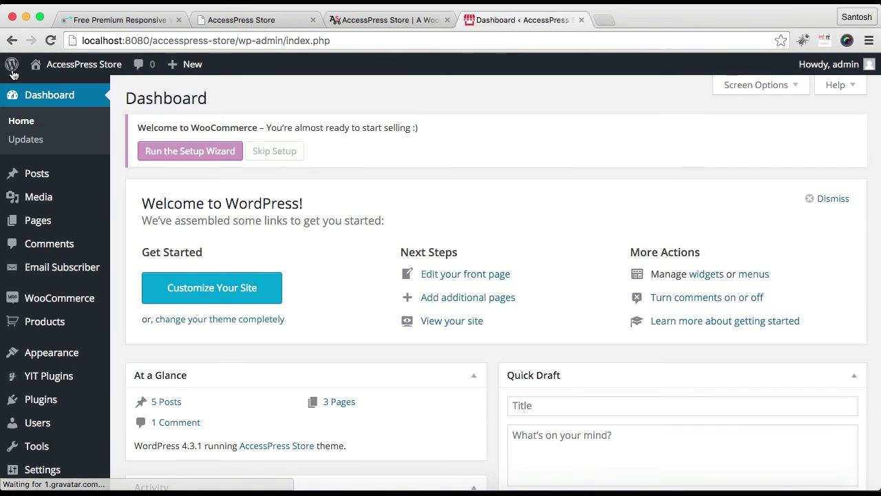
{"action": "mouse_move", "coordinate": [75, 66]}
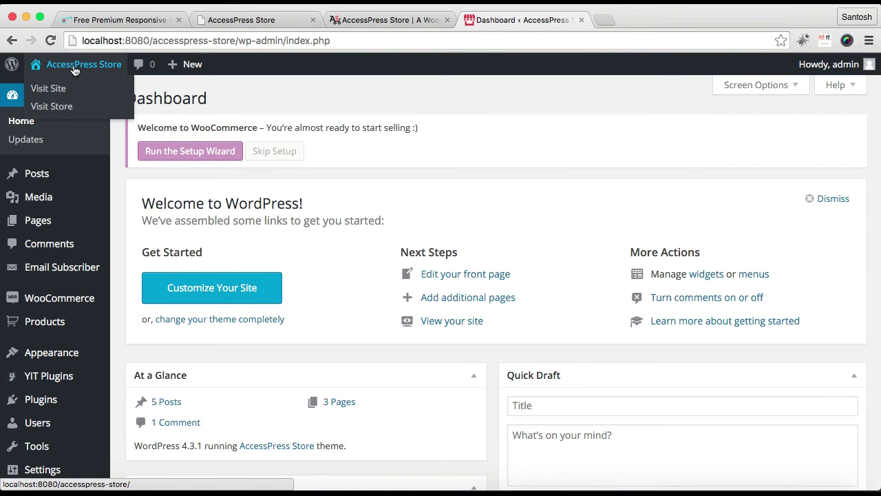
{"action": "right_click", "coordinate": [49, 94]}
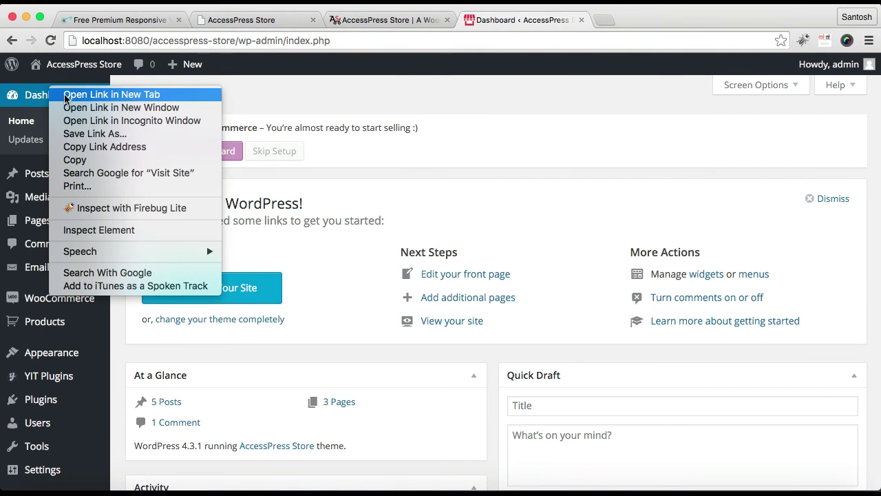
{"action": "left_click", "coordinate": [66, 93]}
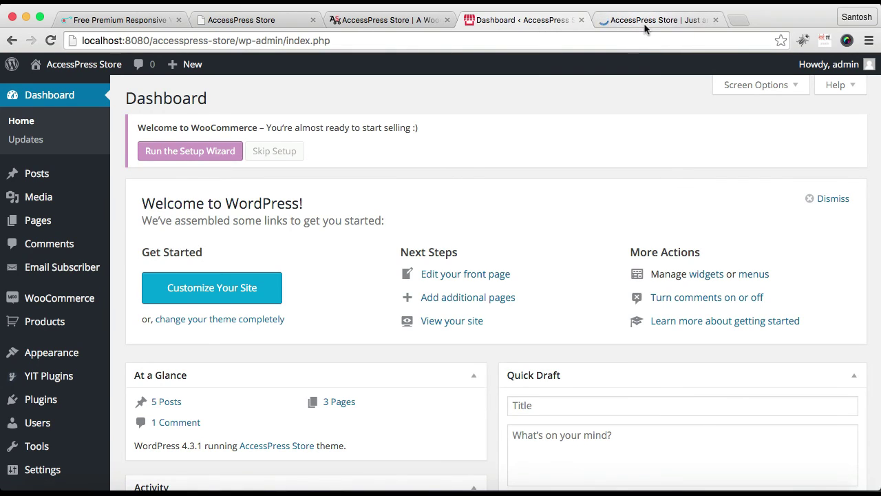
{"action": "left_click", "coordinate": [646, 23]}
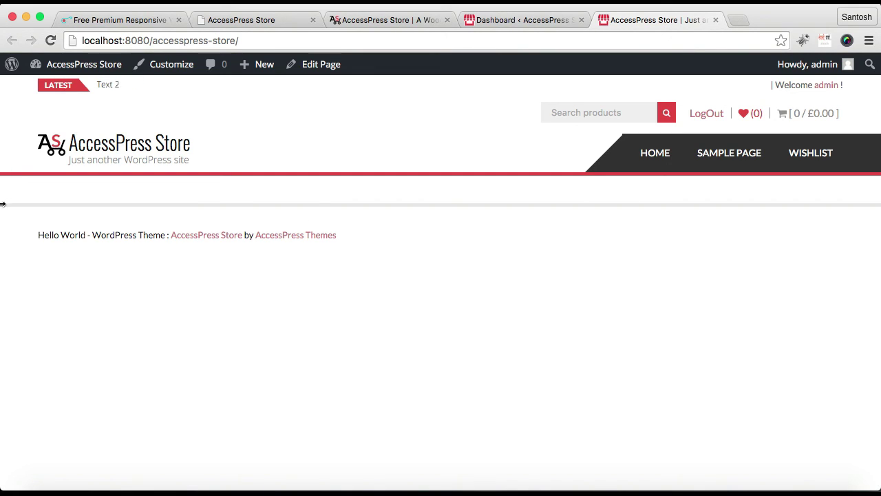
Step: Look over the live home page, switching briefly to the WordPress dashboard and back to the site
{"action": "scroll", "coordinate": [580, 240], "scroll_direction": "down", "scroll_amount": 2}
{"action": "left_click", "coordinate": [528, 23]}
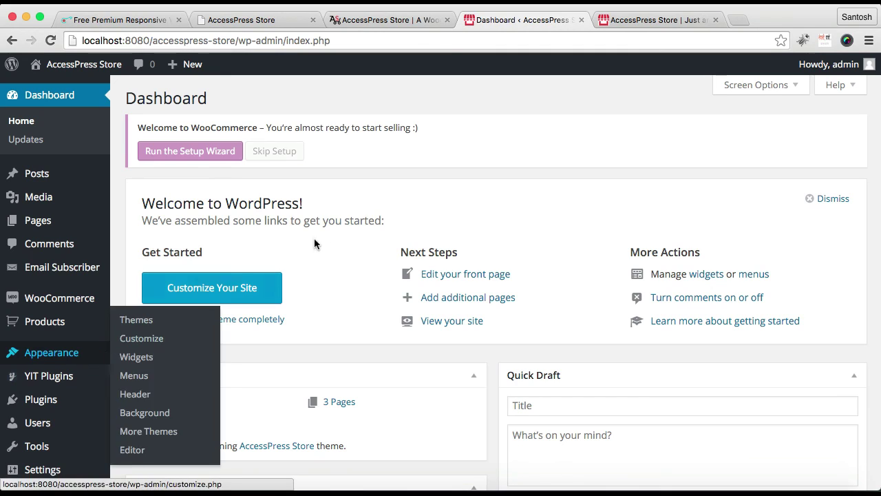
{"action": "left_click", "coordinate": [637, 20]}
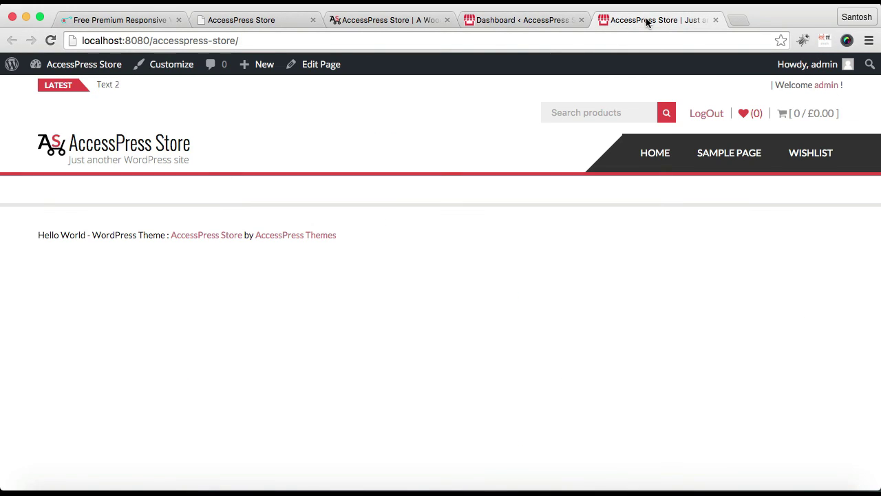